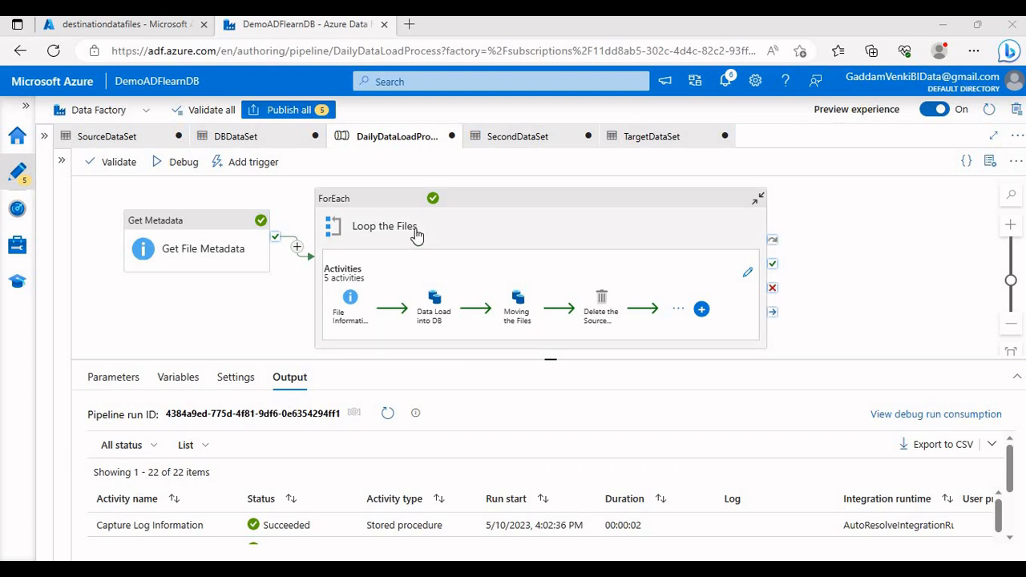
Step: Open the inner activities of the Loop the Files ForEach activity for editing
click(388, 301)
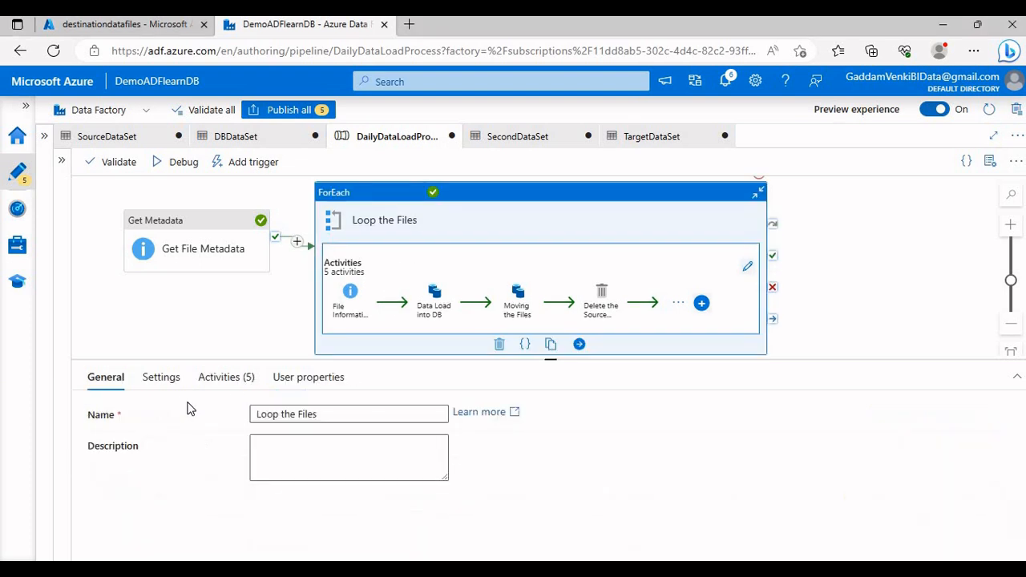
click(210, 378)
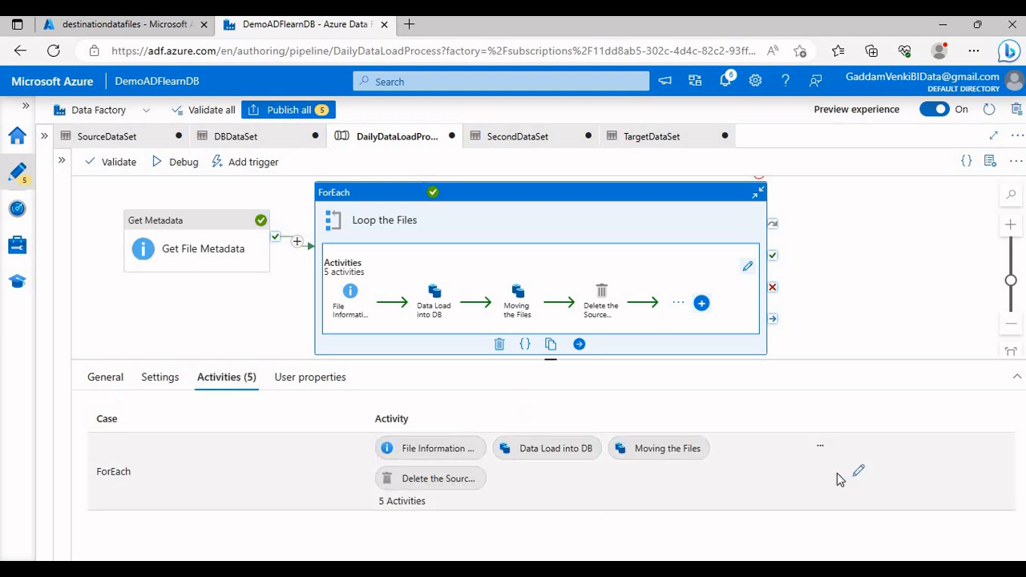
click(859, 474)
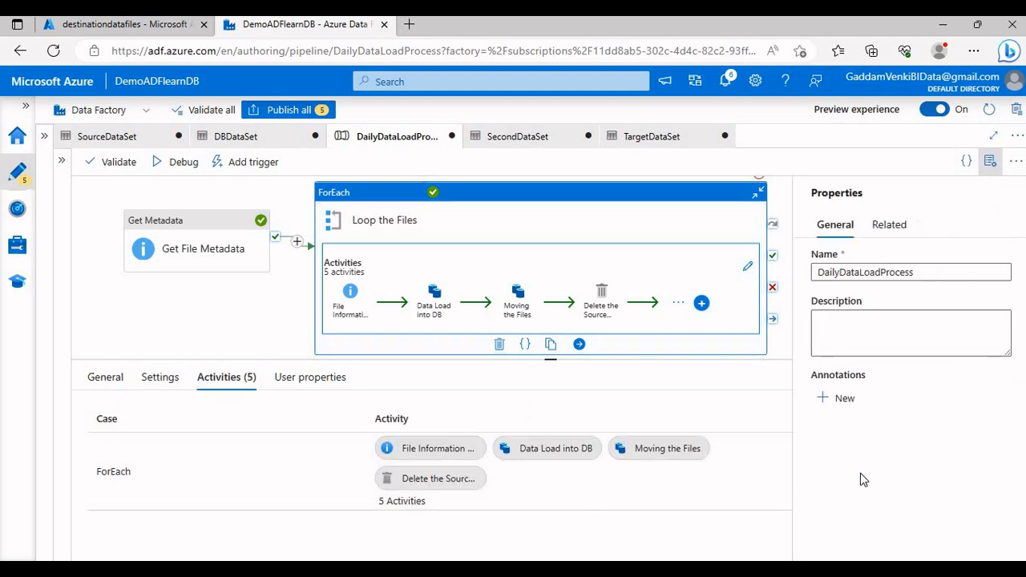
click(992, 165)
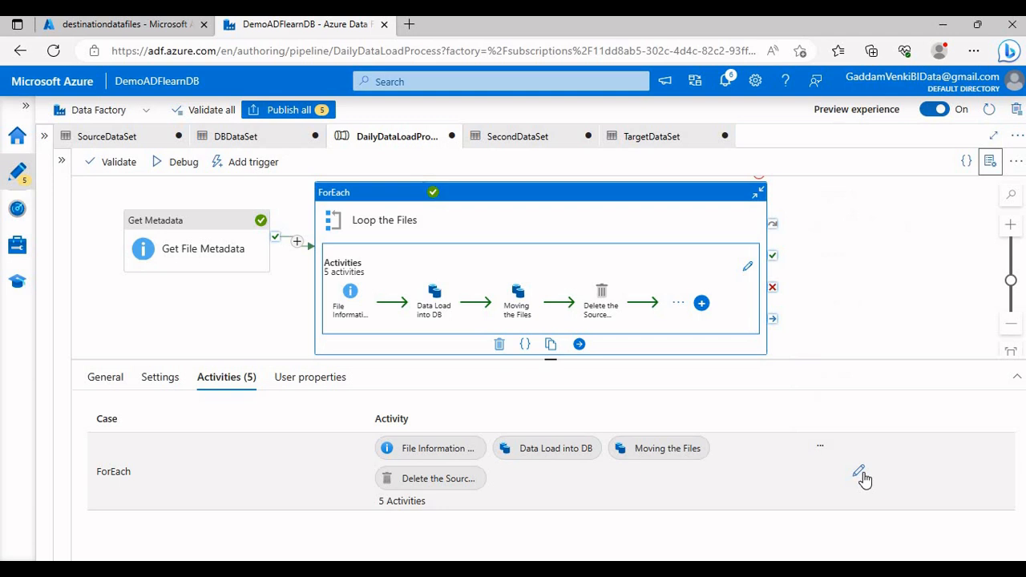
click(862, 474)
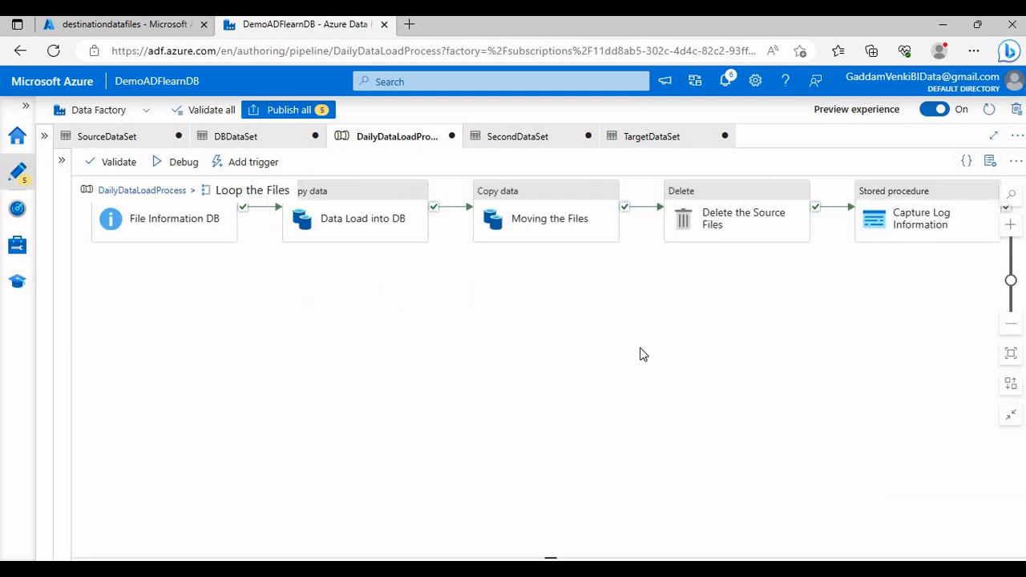
Step: Open TargetDataSet, the sink dataset of the Moving the Files copy activity
click(478, 228)
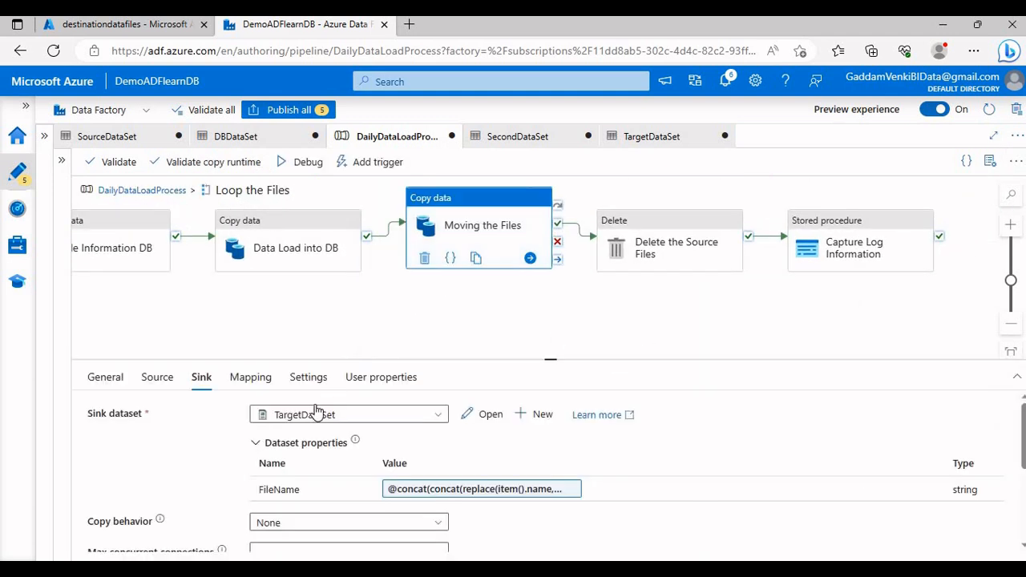
drag(351, 356, 351, 304)
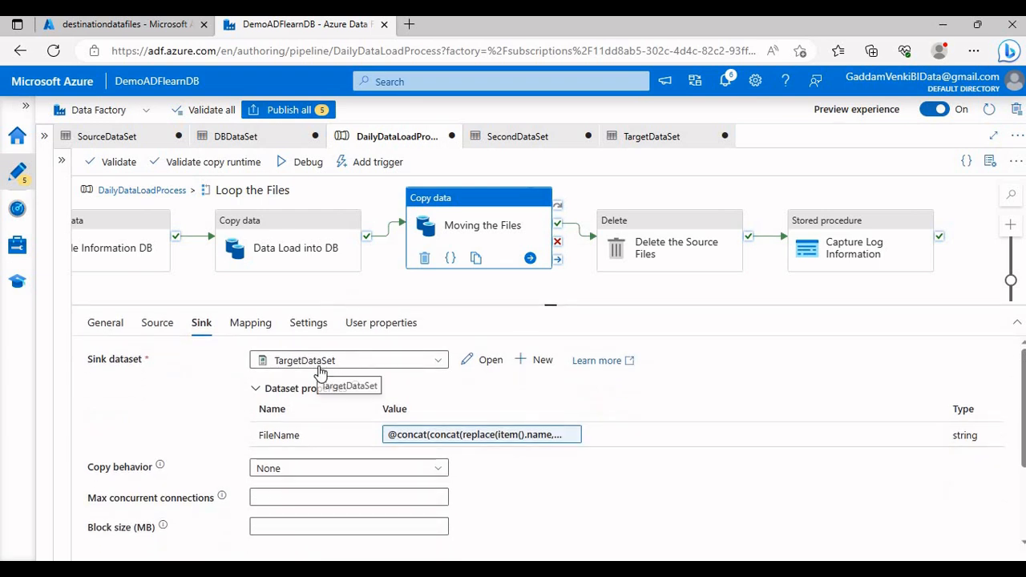
click(483, 361)
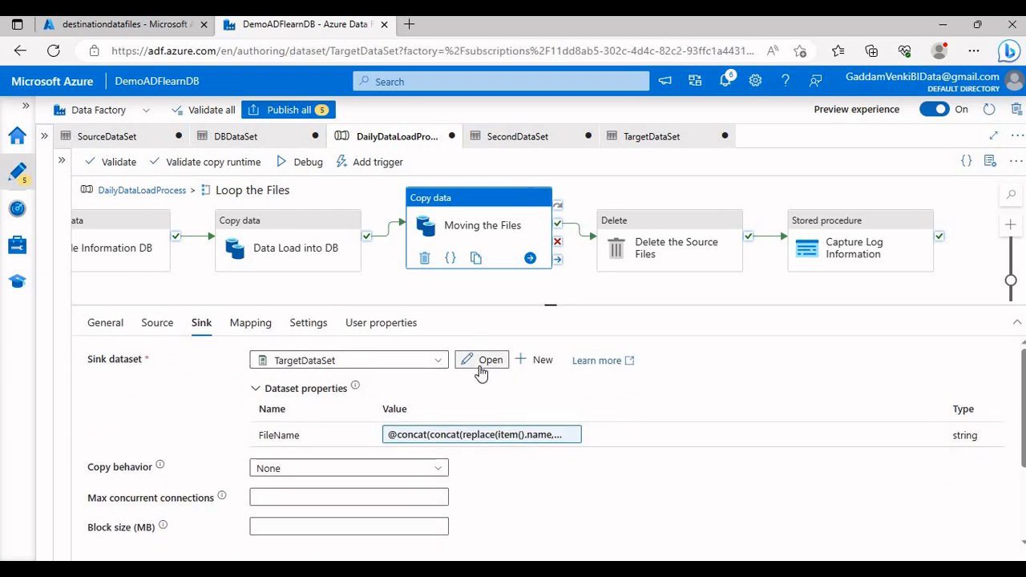
Step: Add a String parameter named FolderName to TargetDataSet
click(218, 324)
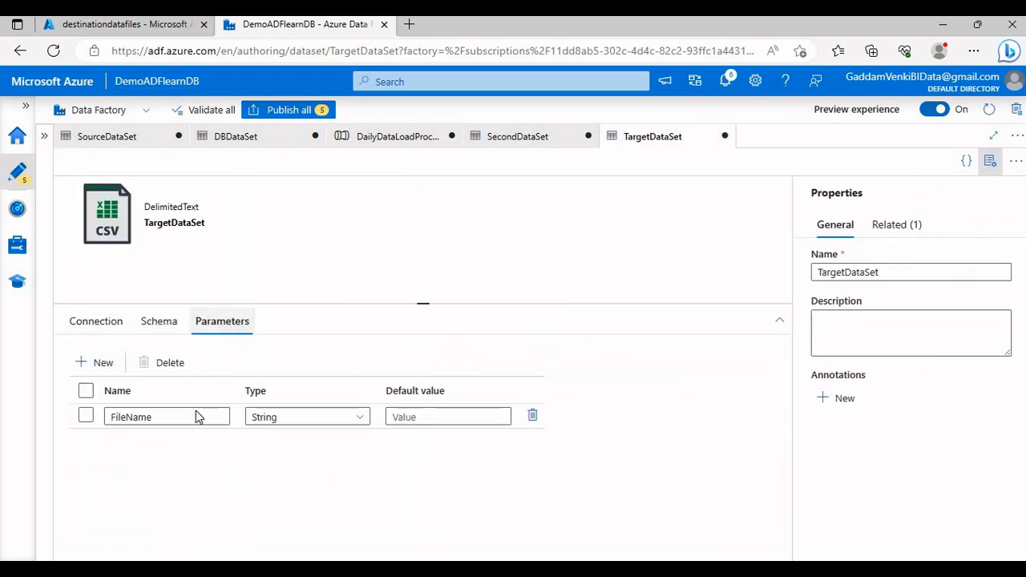
click(99, 365)
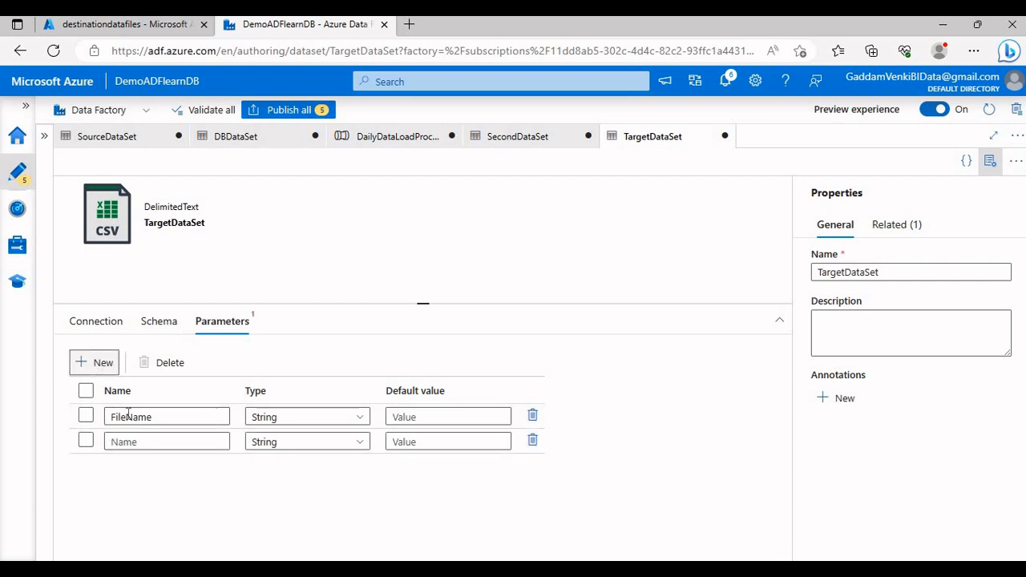
click(141, 445)
text(F)
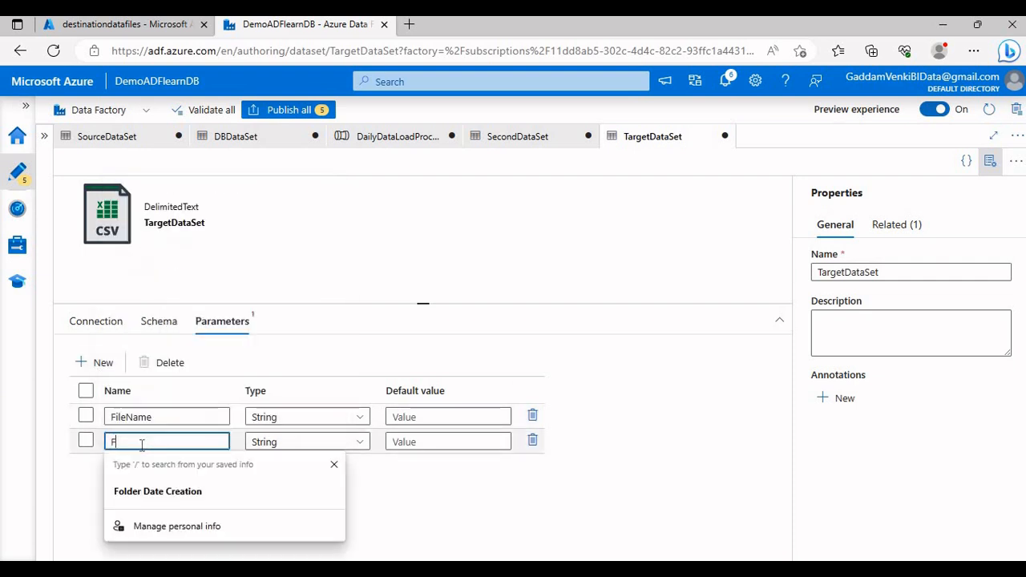
text(olderName)
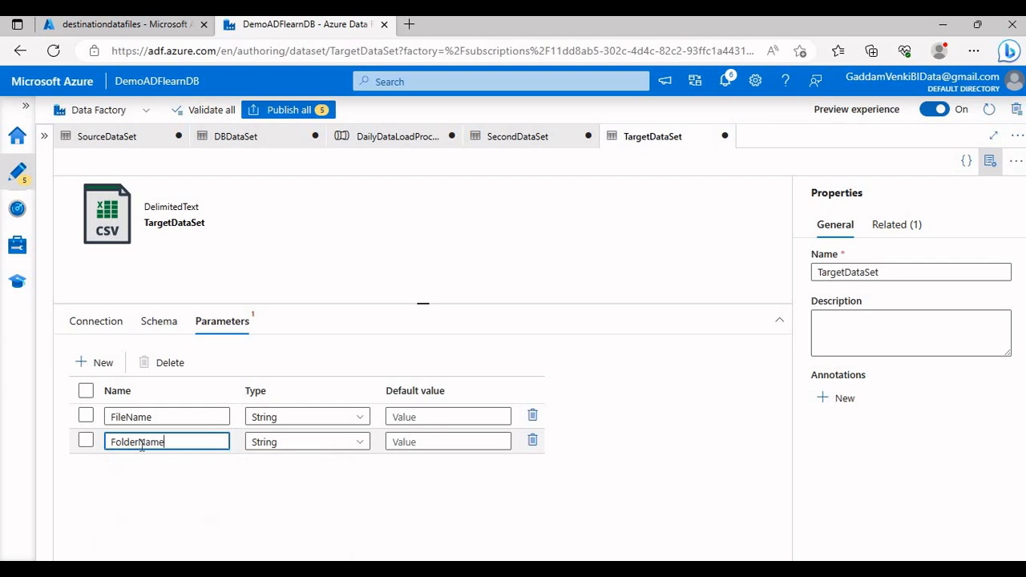
click(159, 463)
click(159, 319)
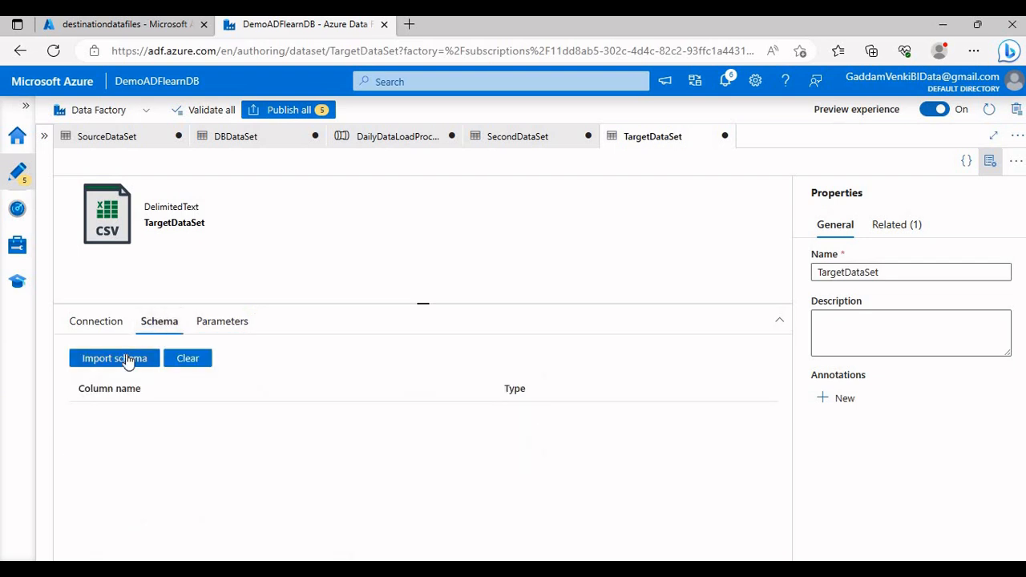
click(104, 323)
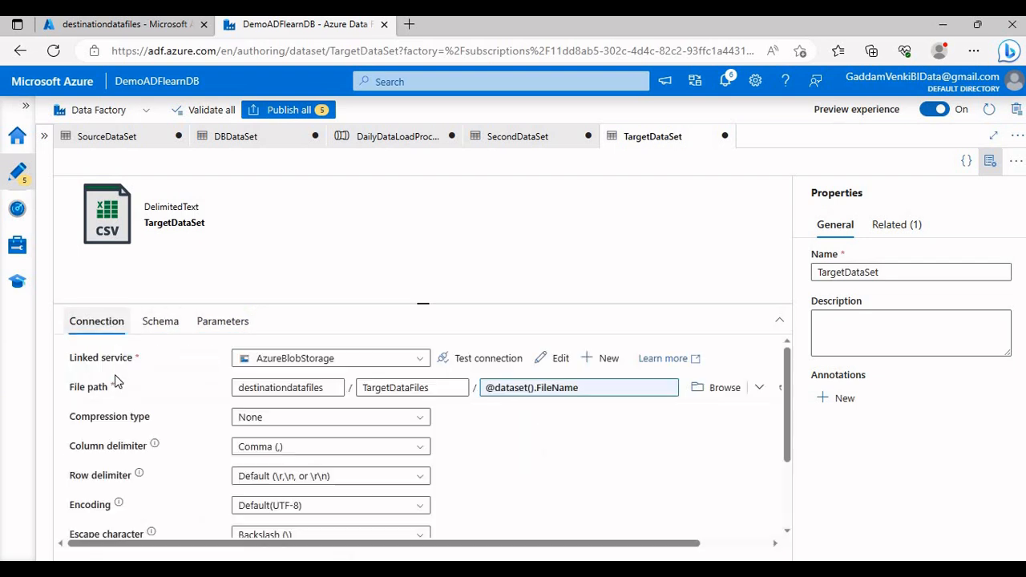
click(399, 389)
click(405, 408)
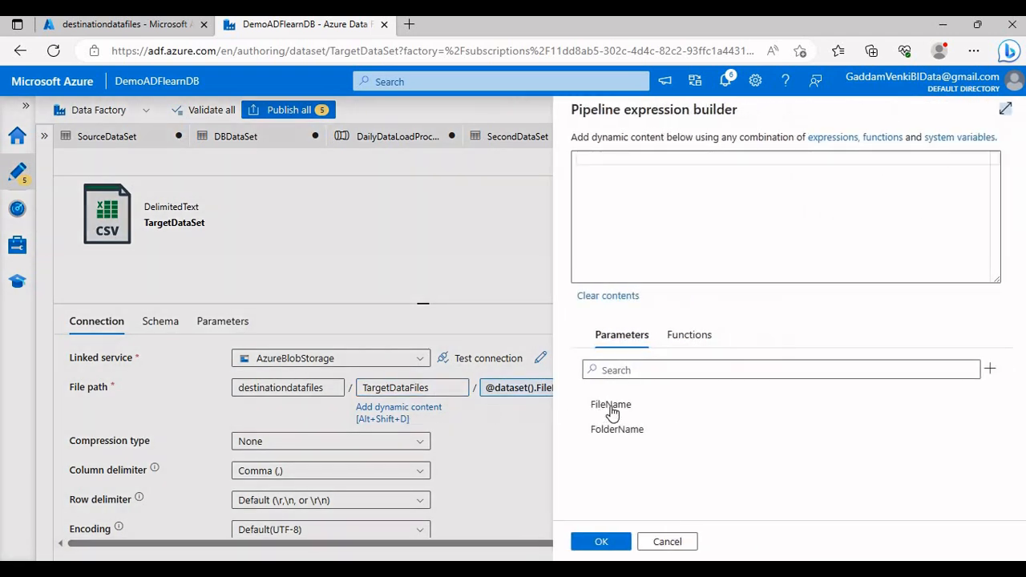
click(613, 430)
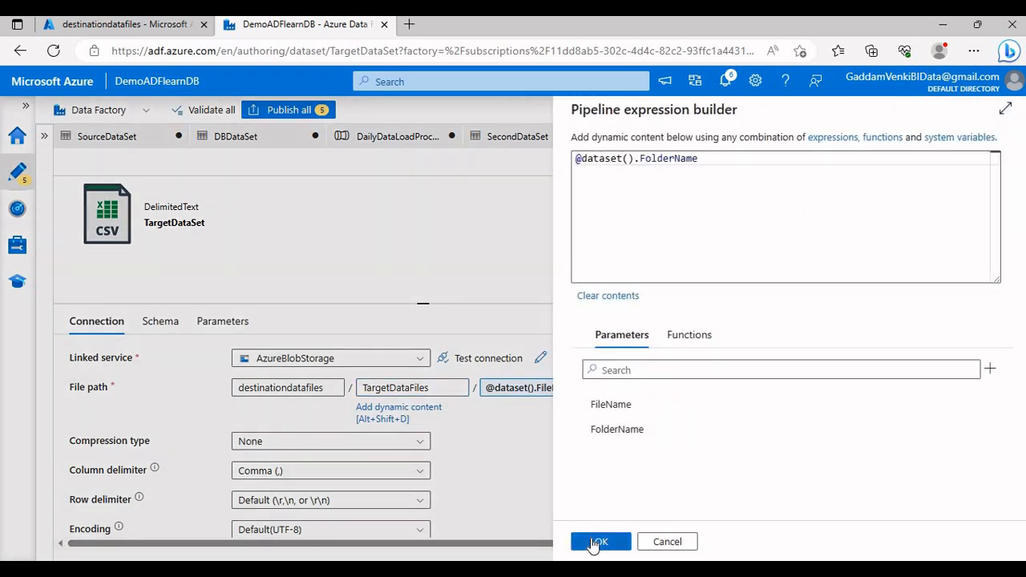
click(597, 542)
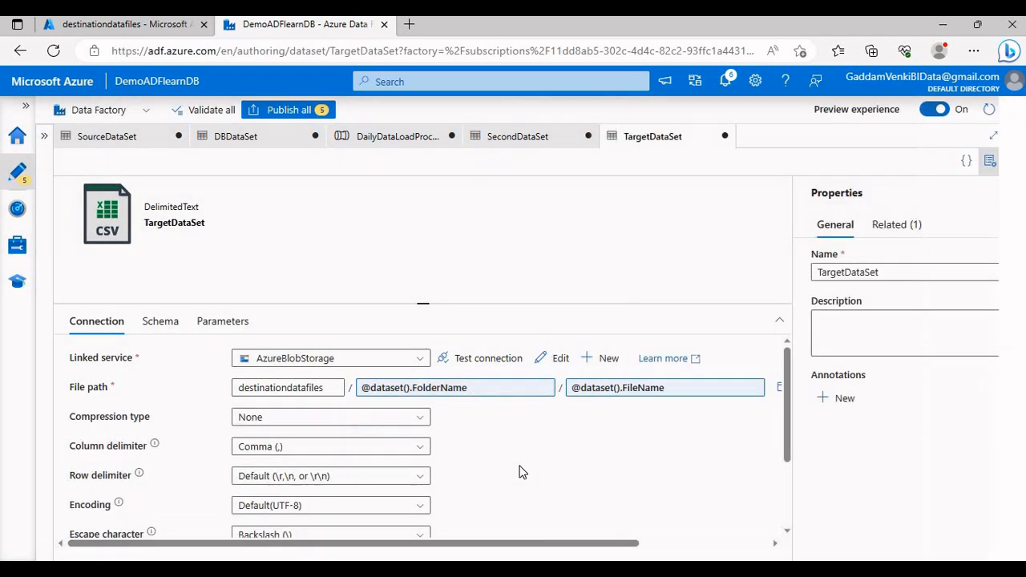
click(242, 330)
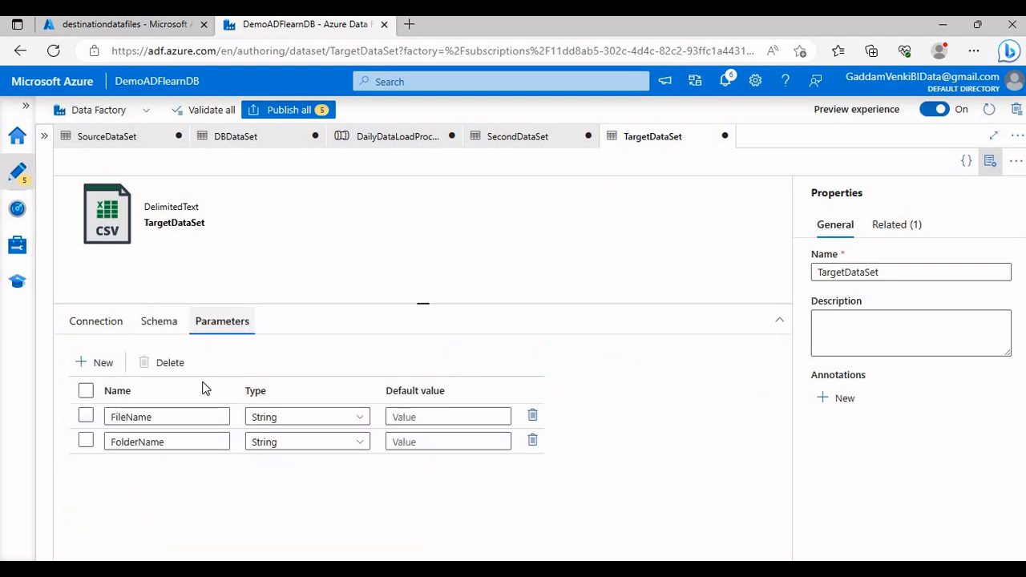
click(140, 445)
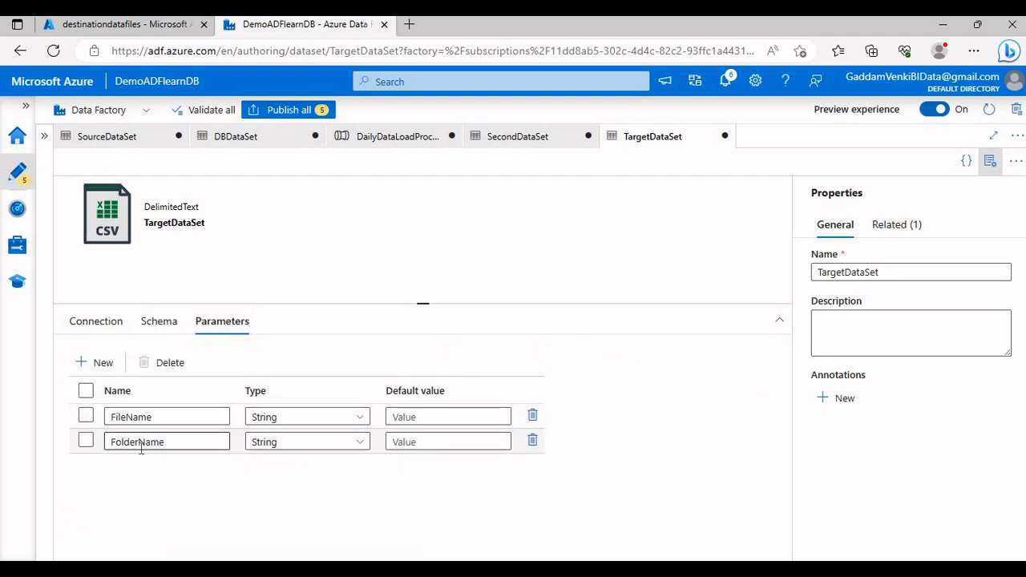
click(84, 325)
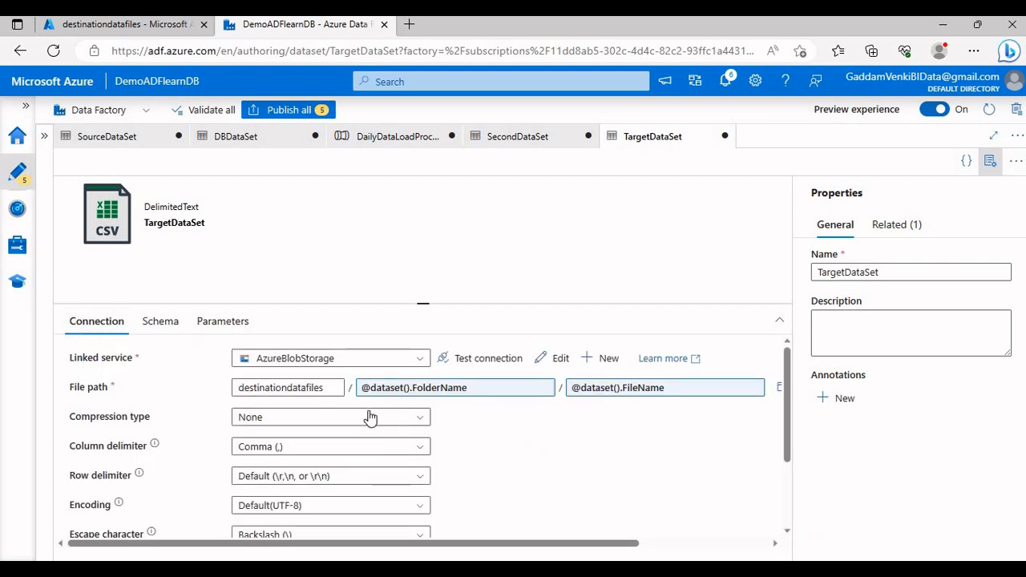
click(402, 137)
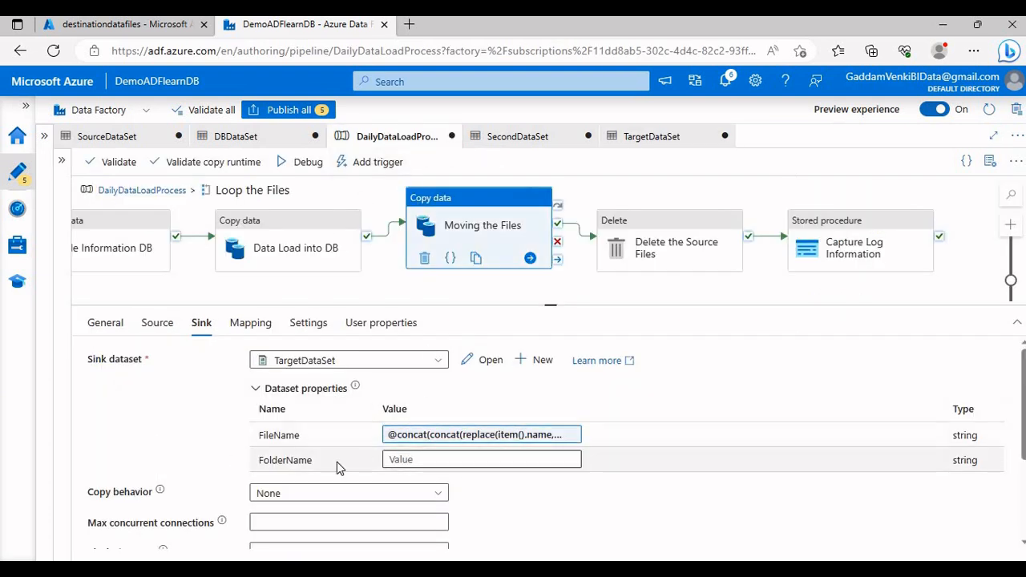
click(407, 458)
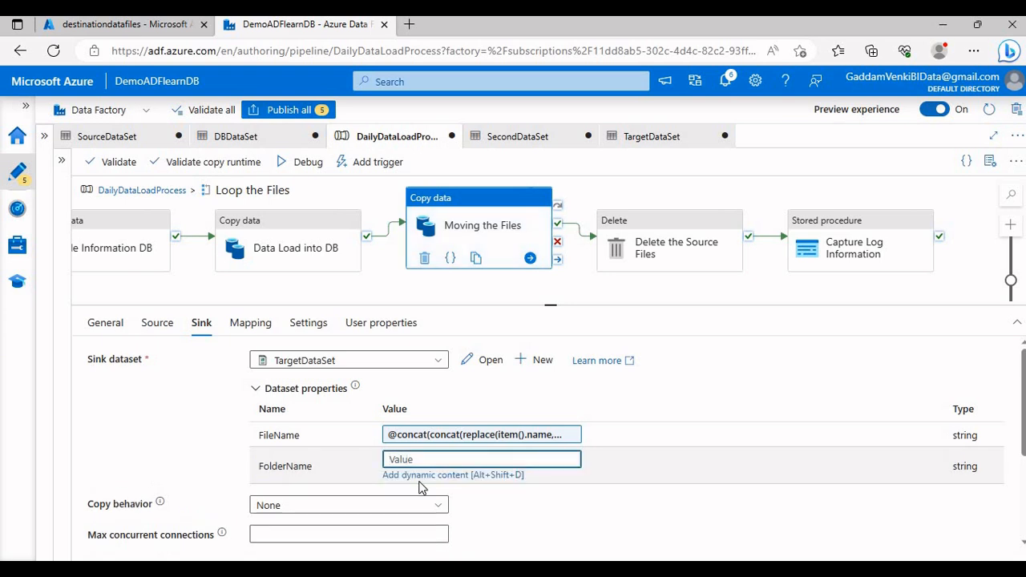
click(438, 459)
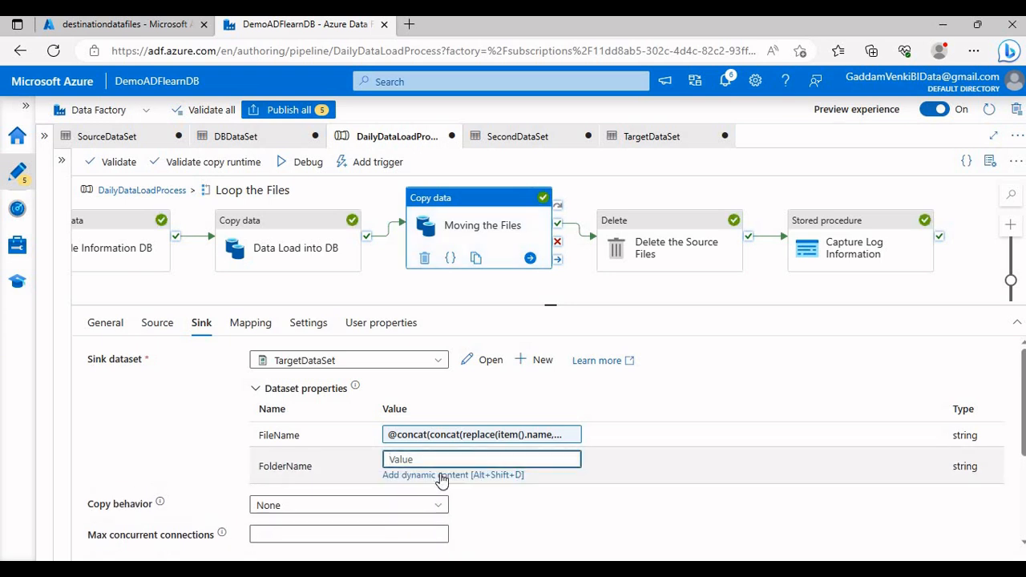
click(440, 474)
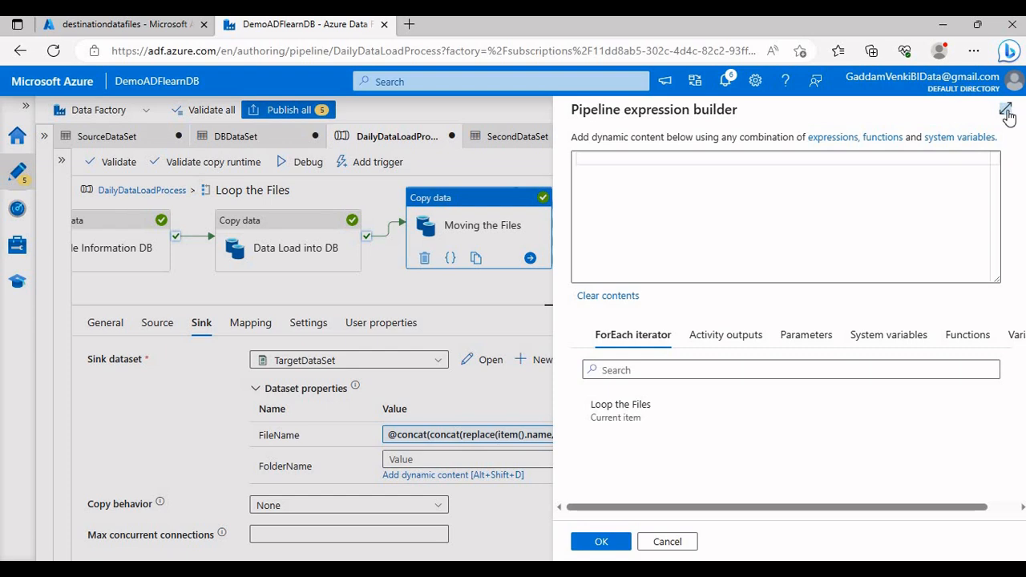
click(1005, 108)
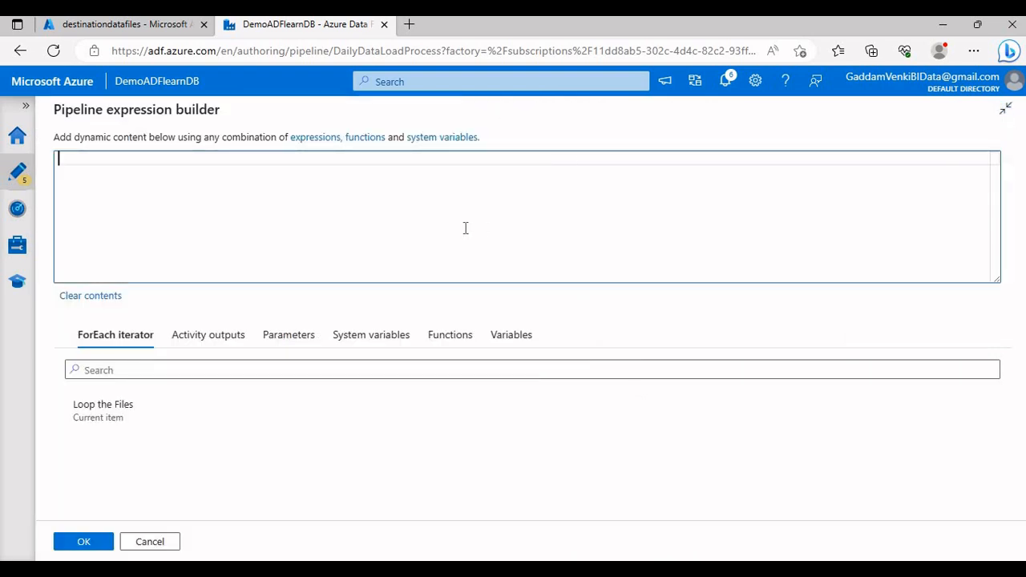
text(@conc)
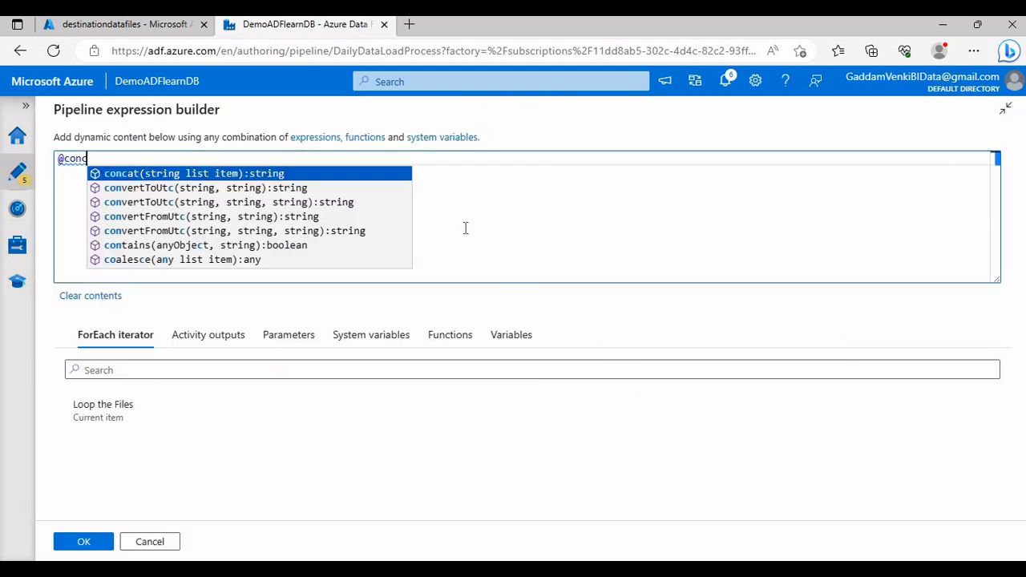
key(Return)
key(Delete)
text(')
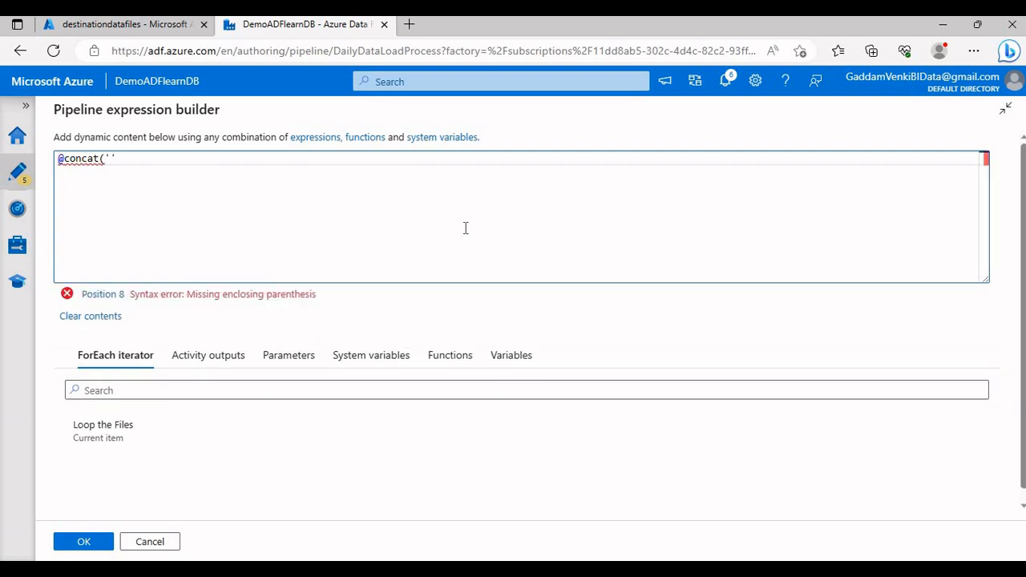
text(TargetDataFiles',')
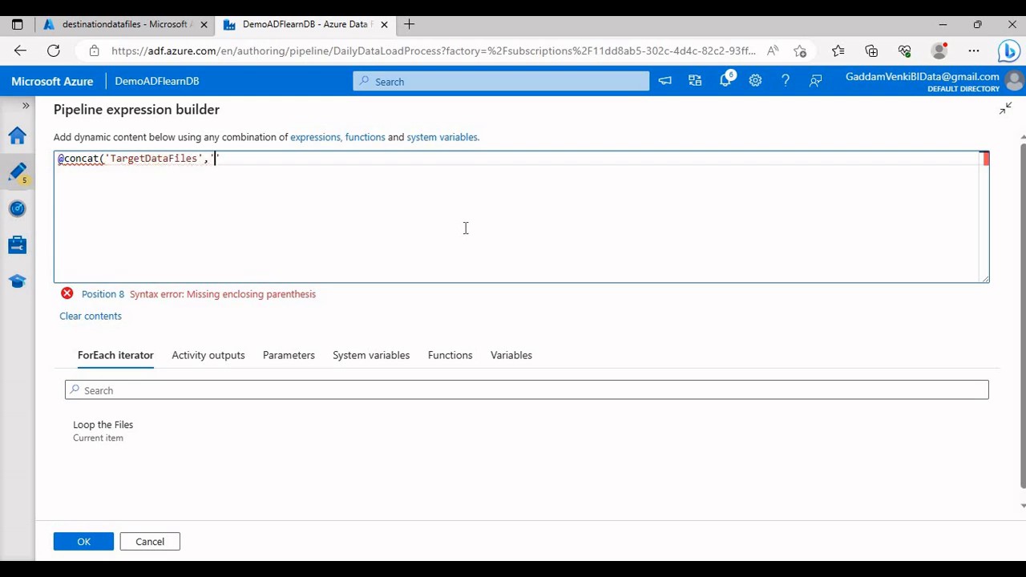
text(_','')
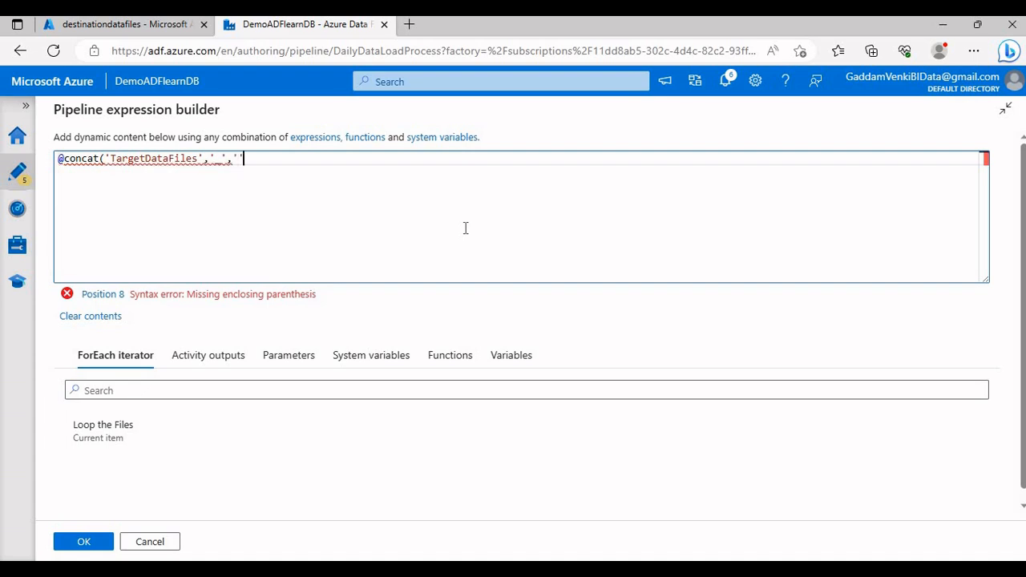
text())
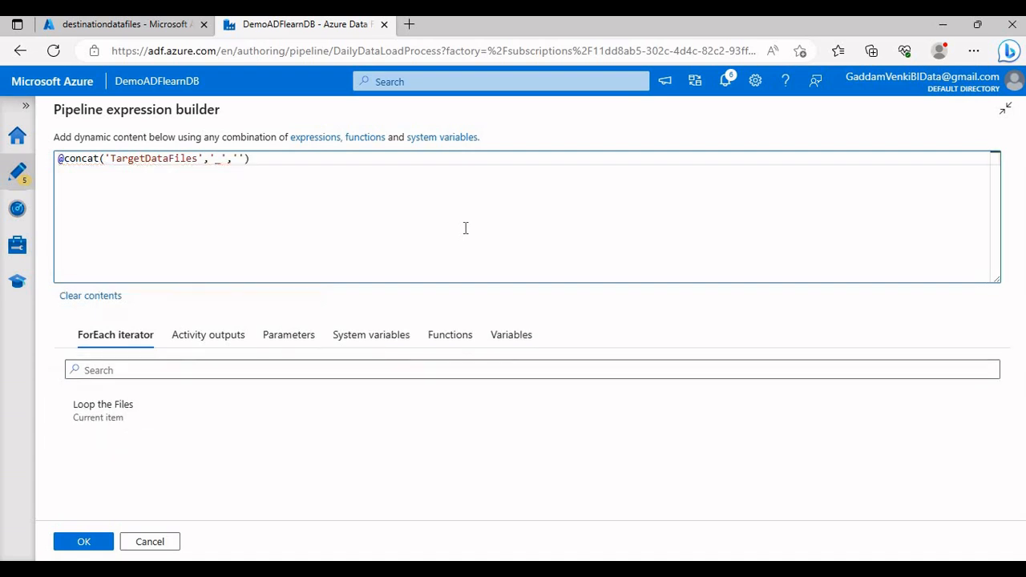
Step: Replace the empty last argument of the concat expression with convertFromUtc(utcNow(),'Indian Standard Time')
key(BackSpace)
key(BackSpace)
key(BackSpace)
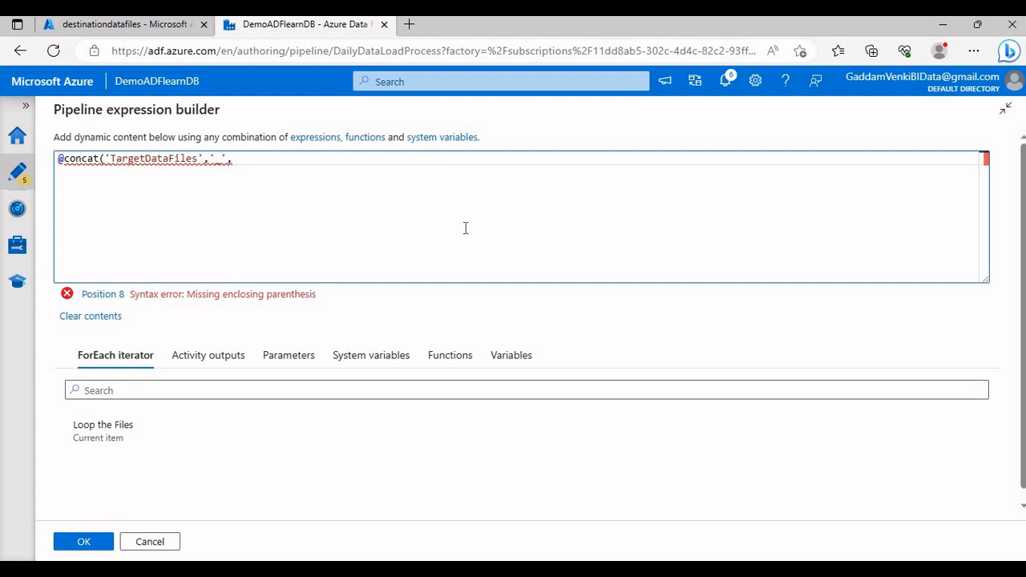
text(conv)
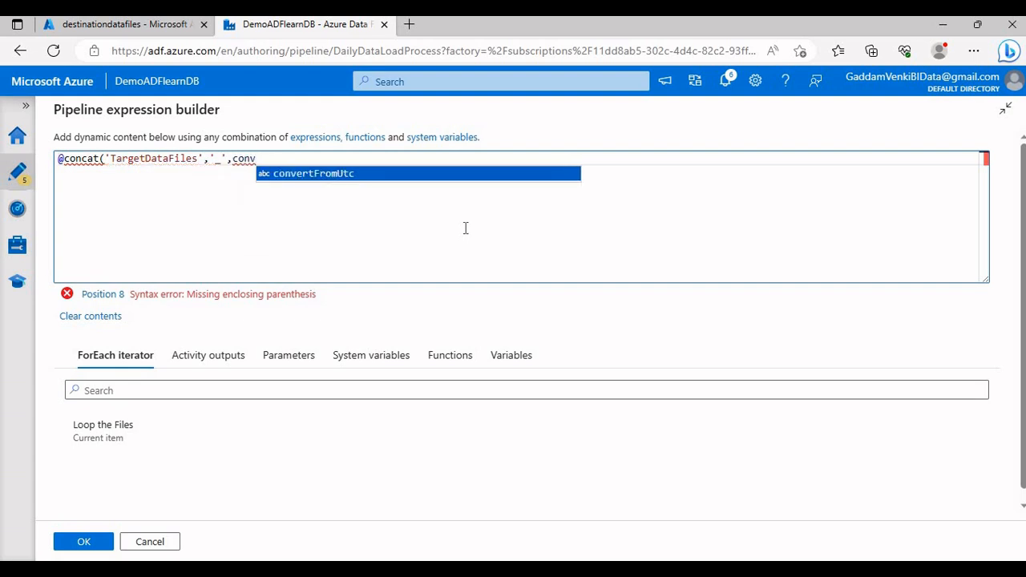
key(Tab)
text(()
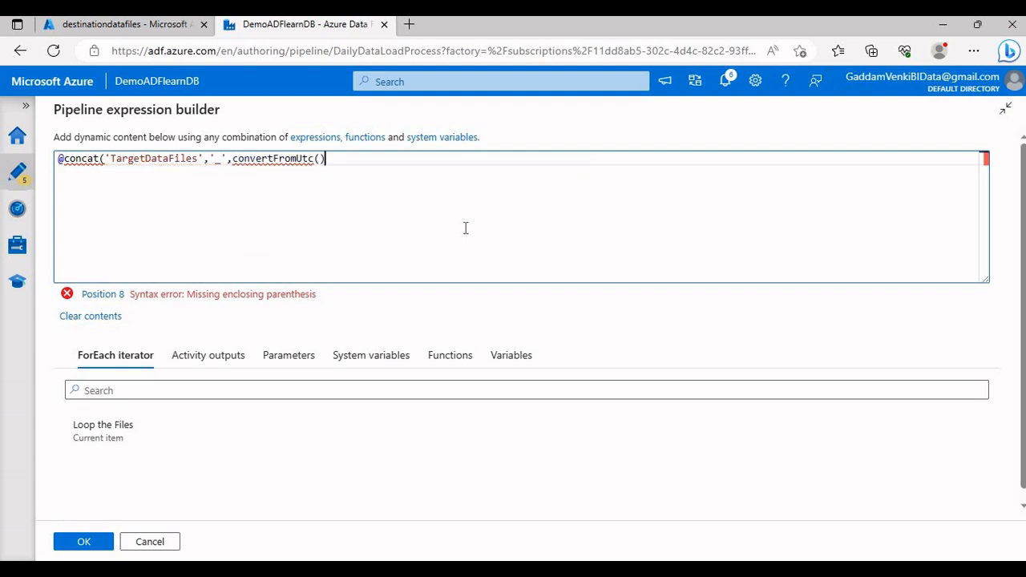
text(utcn)
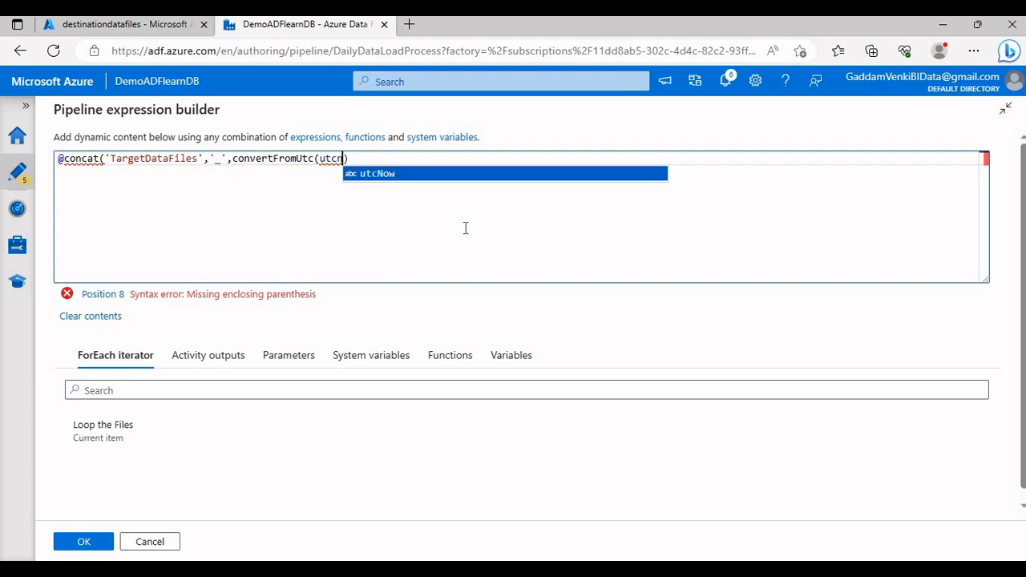
key(Tab)
text((),')
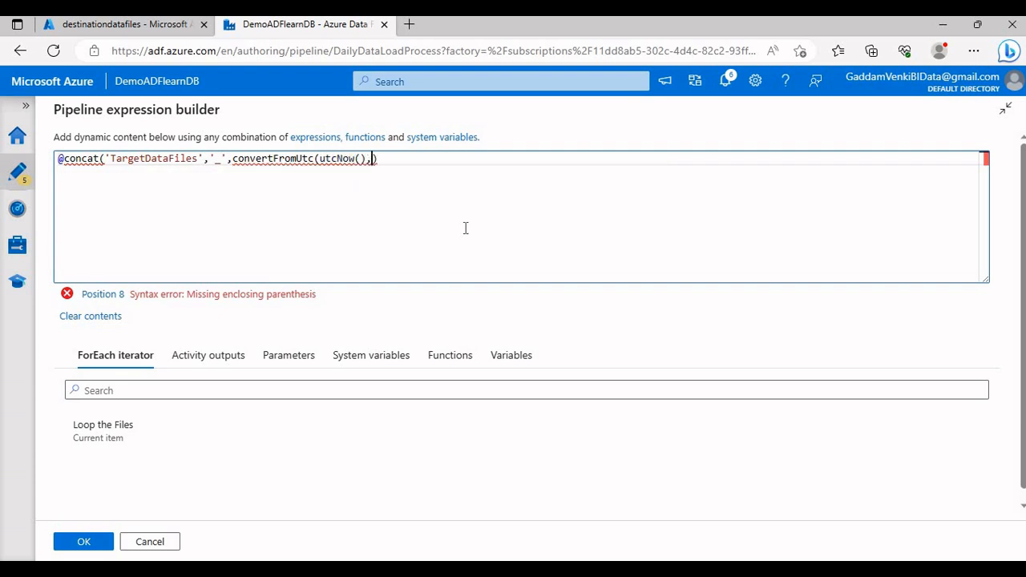
text(Indian )
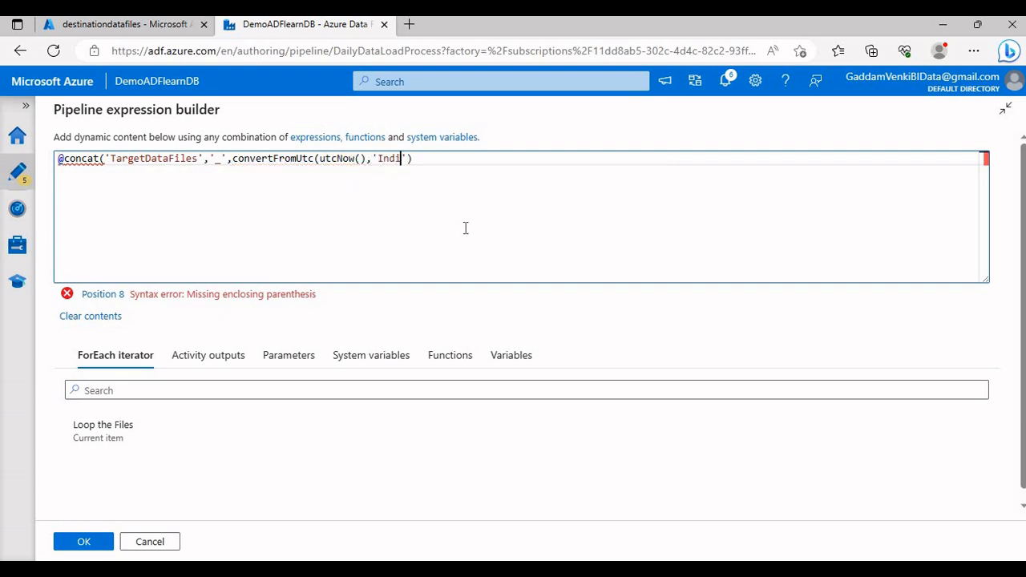
text(Standard Time)
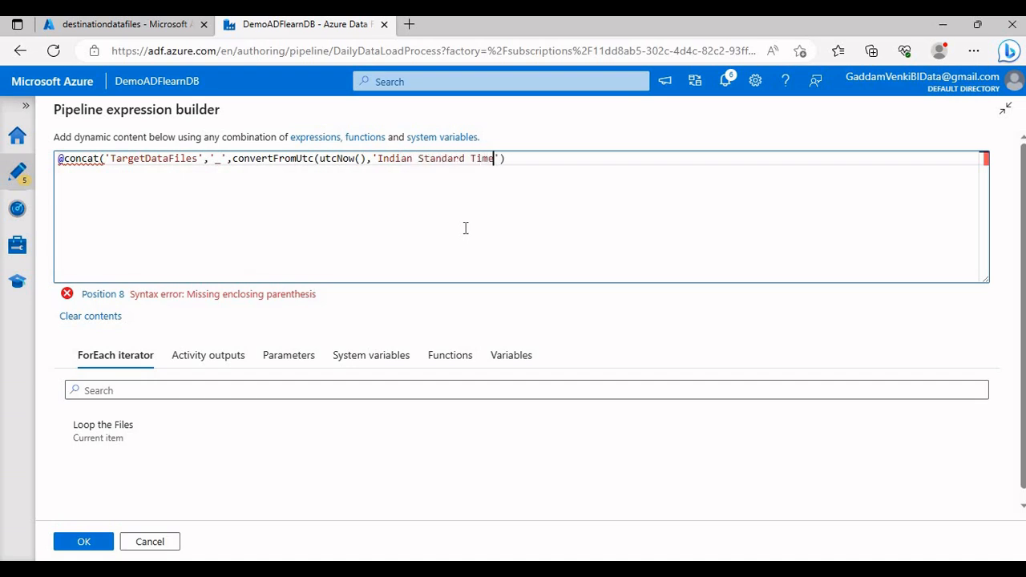
key(Right)
key(Right)
key(BackSpace)
text())
Step: Wrap the convertFromUtc call in formatDateTime with the format string 'yyyy-MM-dd'
key(Left)
key(Left)
key(Left)
key(Left)
key(Left)
key(Left)
key(Left)
key(Left)
key(Left)
key(Left)
key(Left)
key(Left)
key(Left)
key(Left)
key(Left)
key(Left)
key(Left)
key(Left)
key(Left)
key(Left)
text(formatD)
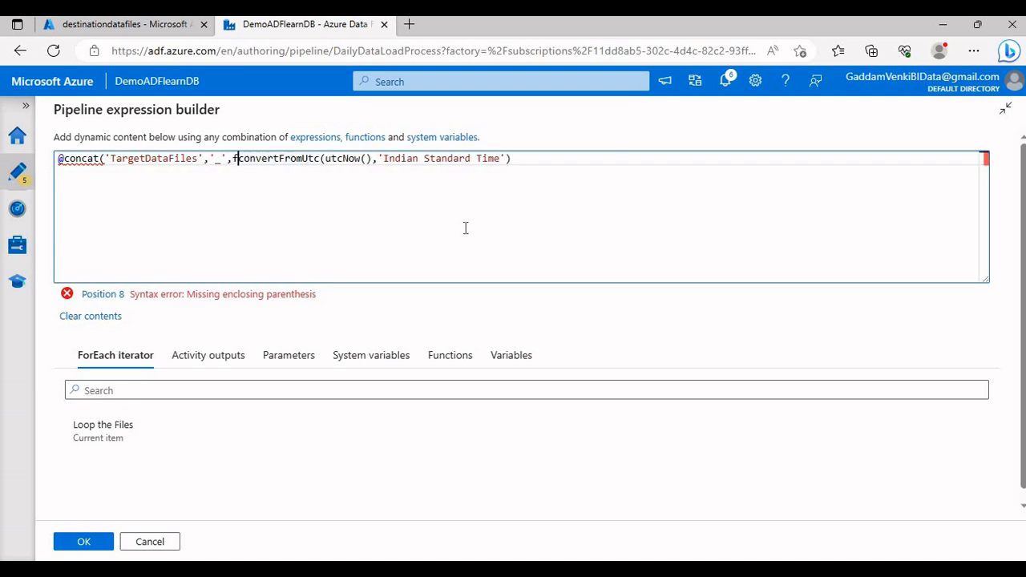
text(ateTime)
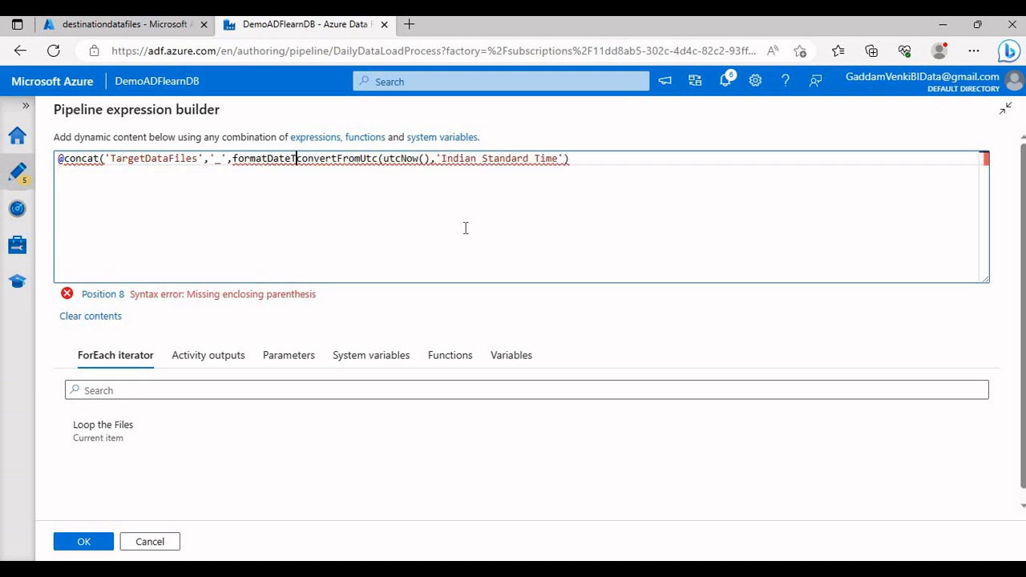
text(()
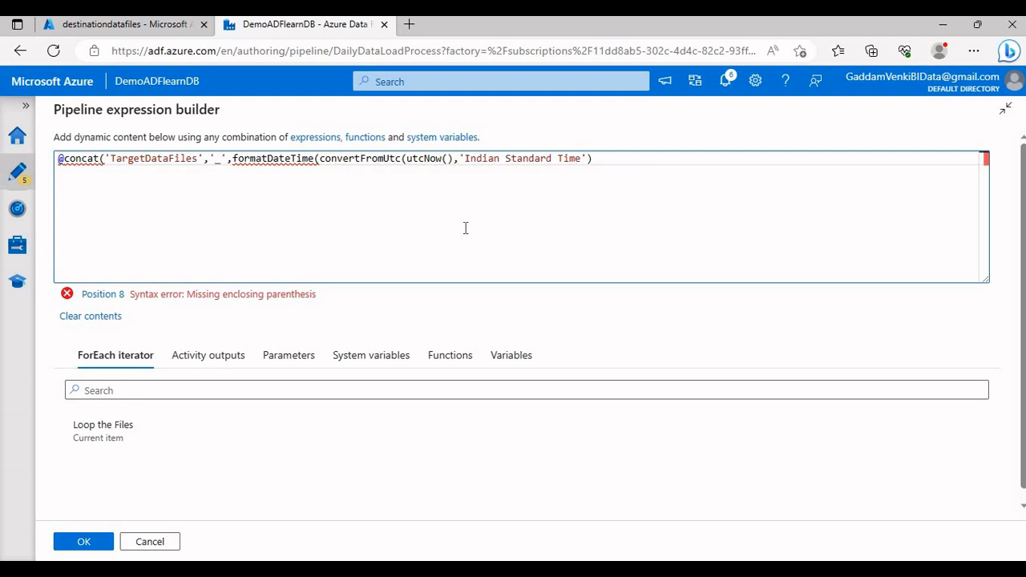
text(,''))
key(Left)
key(Left)
text(yyyy-M)
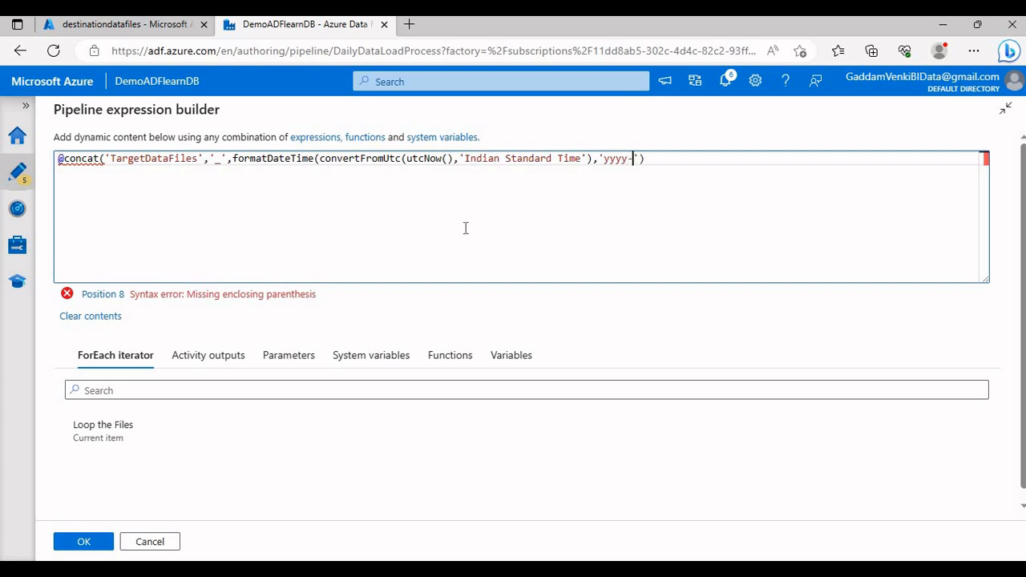
text(M-dd)
Step: Wrap the formatDateTime call in replace(...,'-','') to strip the hyphens, and close the concat expression
click(236, 160)
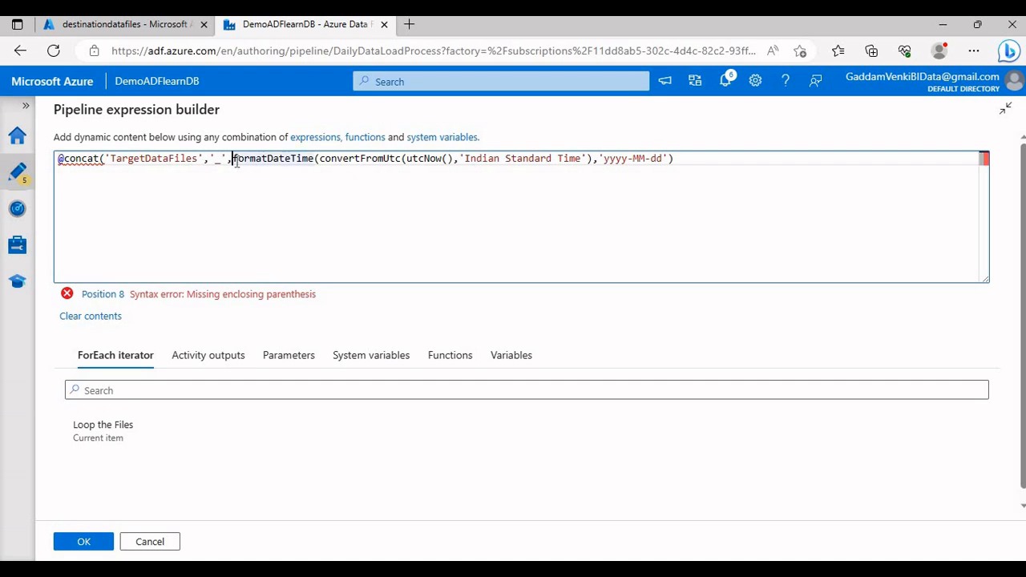
text(replace()
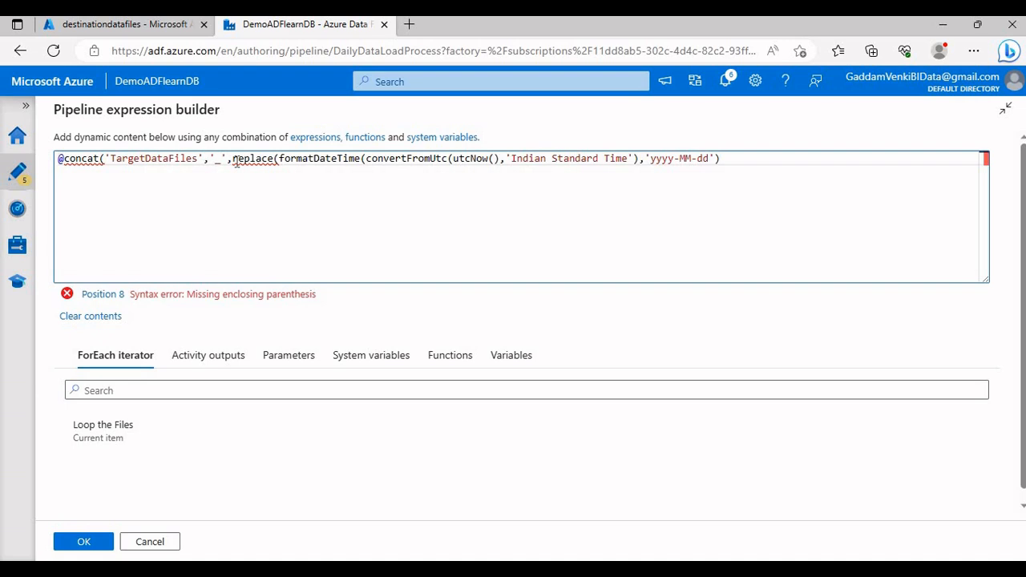
key(End)
text(,'-','')))
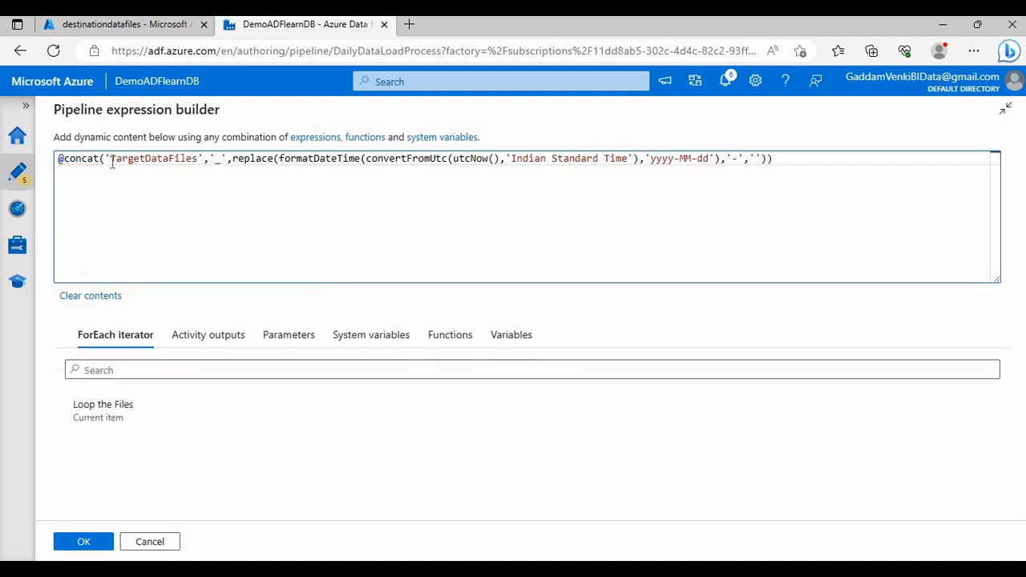
Step: Review the nested parts of the date-based FolderName expression and apply it to the Moving the Files sink
drag(110, 157, 197, 158)
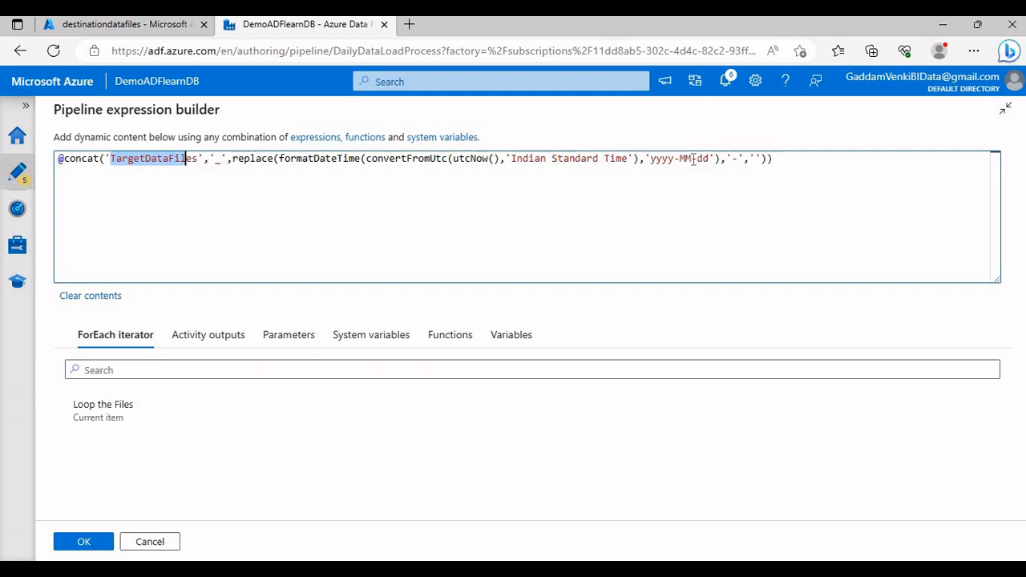
drag(710, 158, 452, 150)
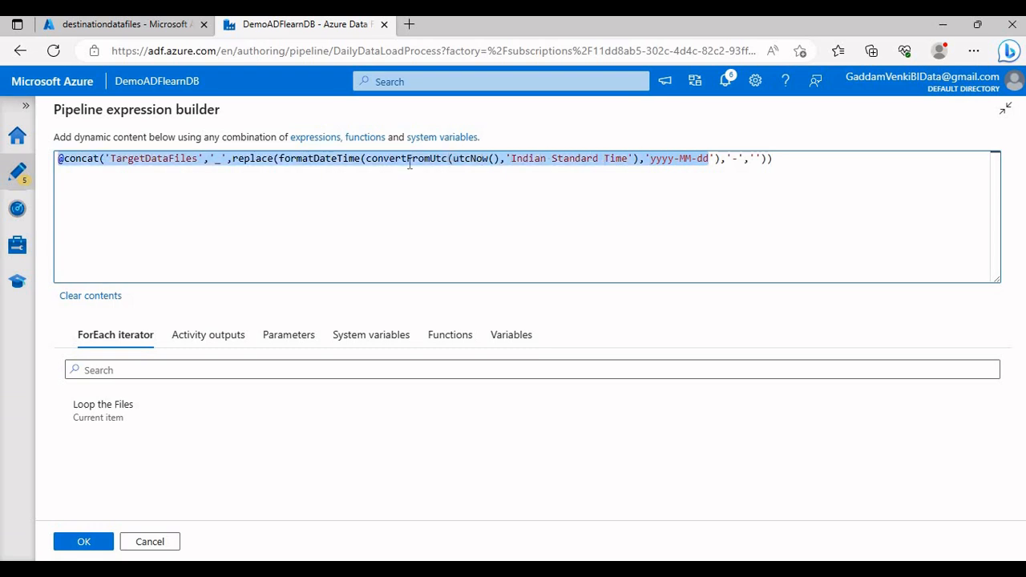
click(321, 180)
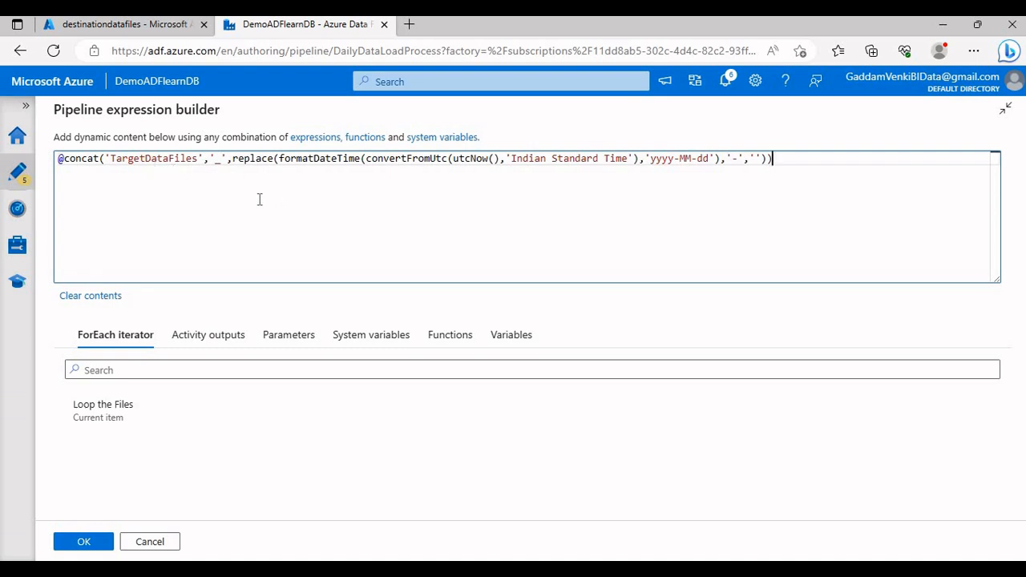
drag(366, 158, 628, 157)
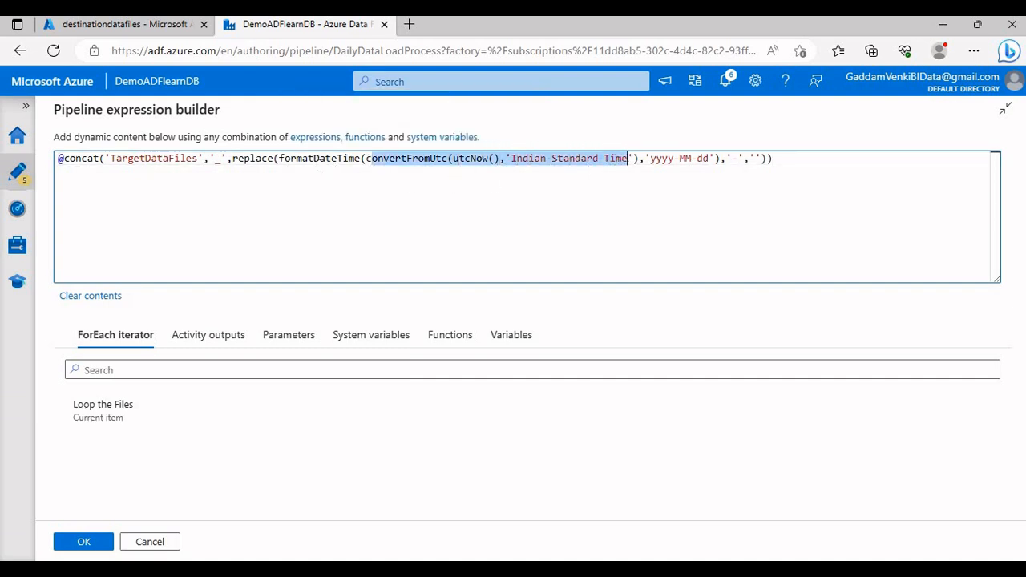
drag(301, 158, 710, 178)
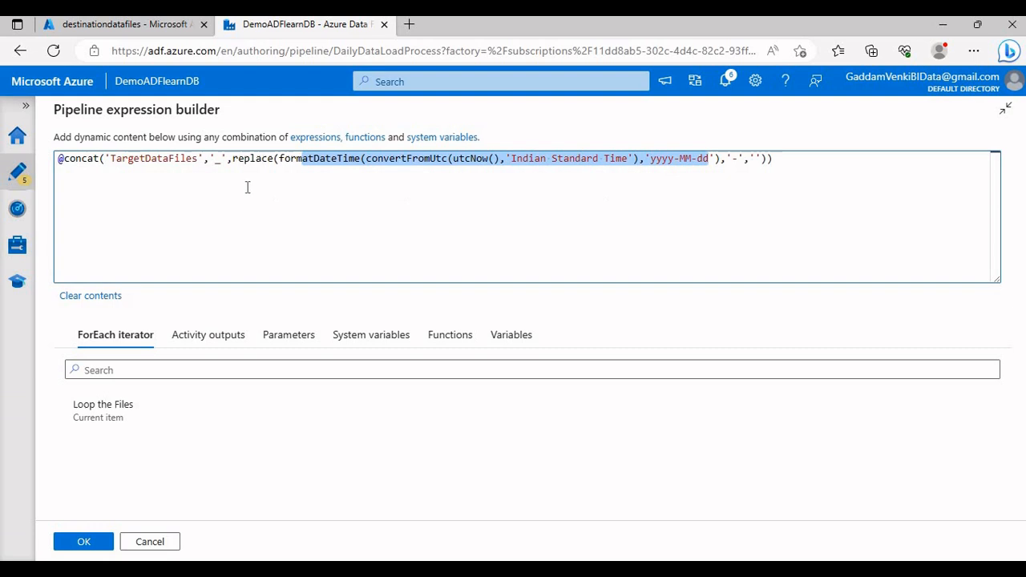
drag(239, 159, 386, 158)
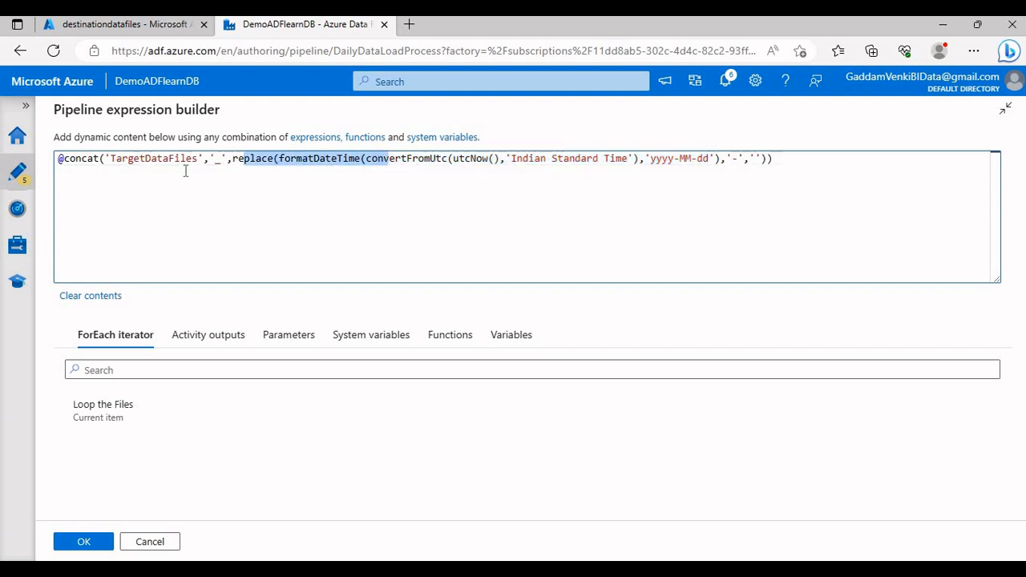
click(382, 182)
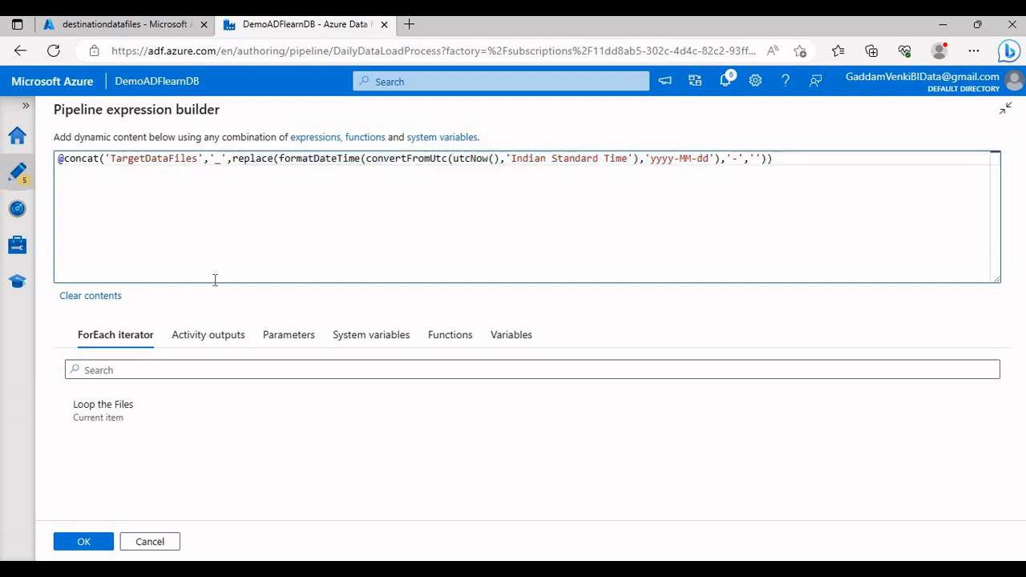
click(83, 543)
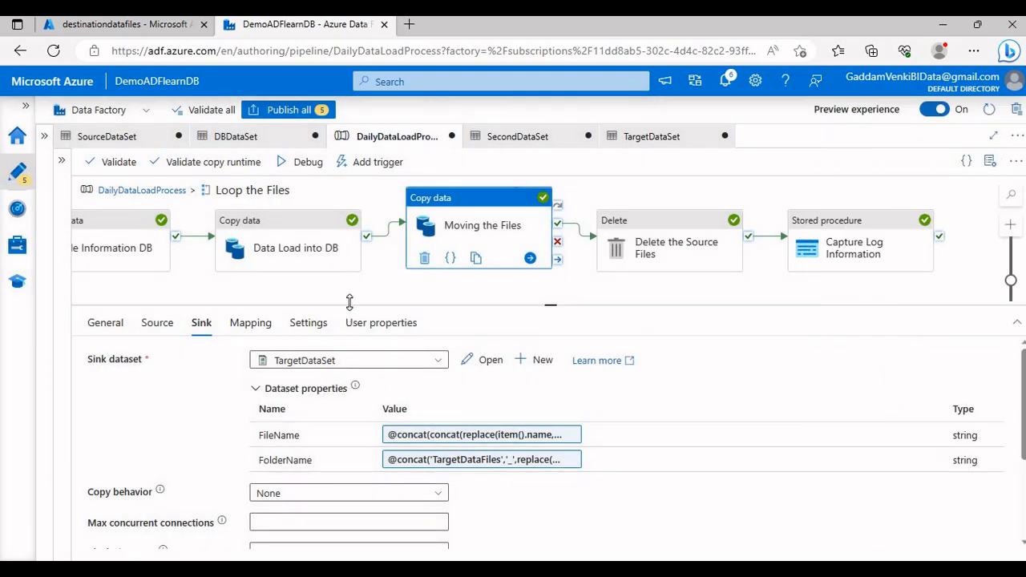
Step: Return to the top level of DailyDataLoadProcess, validate the pipeline and start a debug run with its output enlarged
click(156, 192)
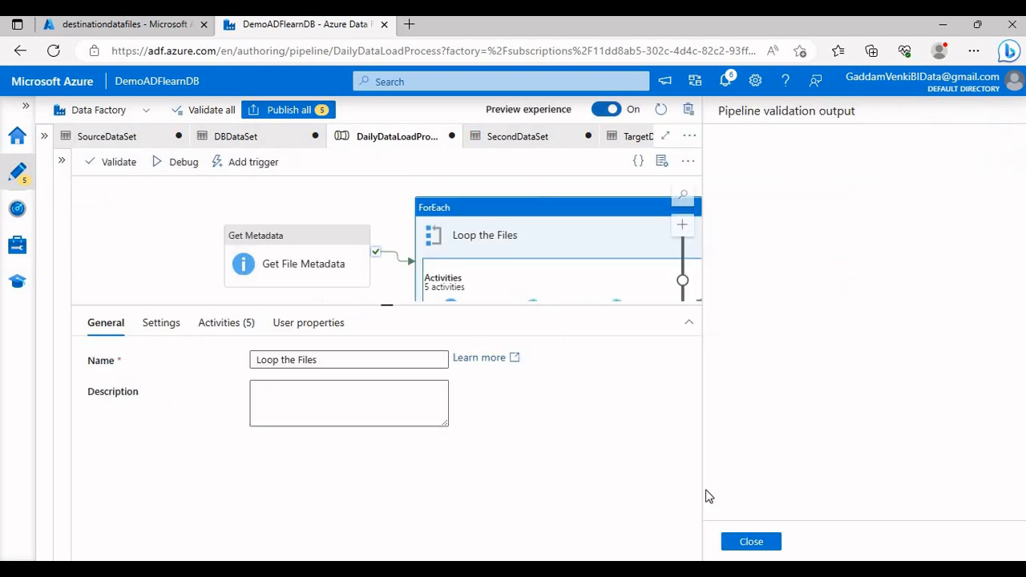
click(745, 541)
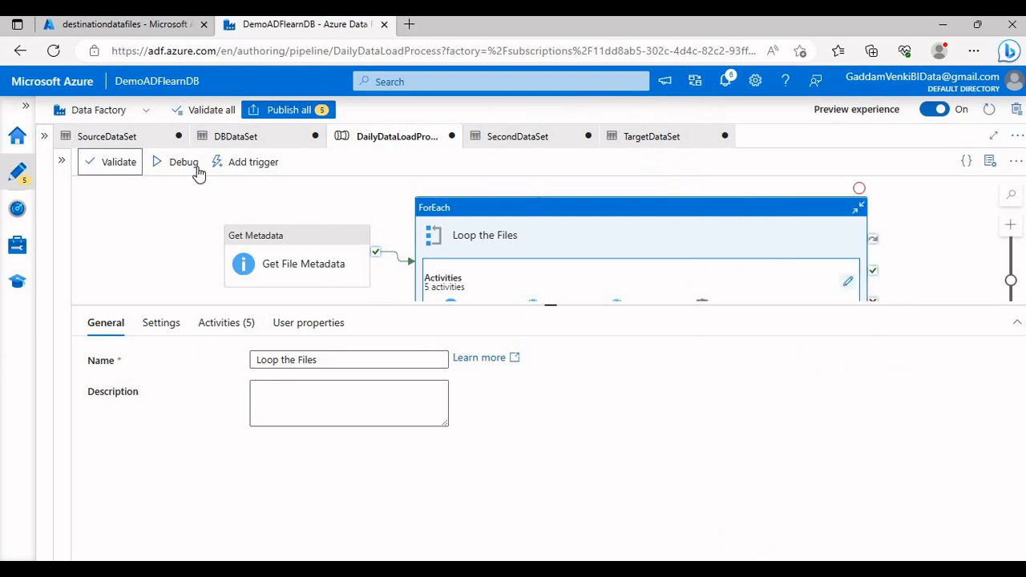
click(303, 206)
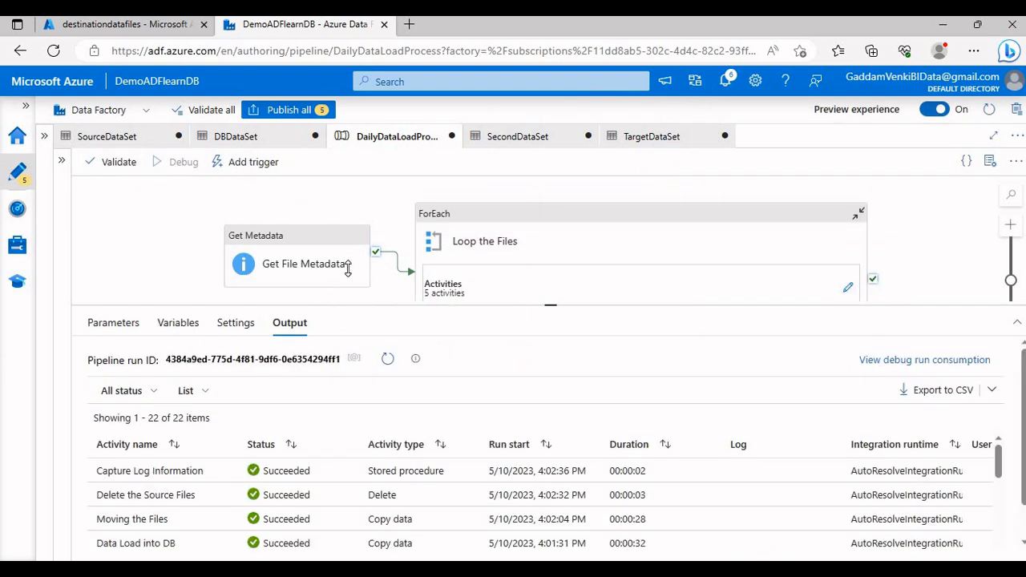
drag(347, 269, 297, 188)
Step: Switch to the Azure portal and check the contents of the destinationdatafiles and sourcedatafiles containers
click(152, 28)
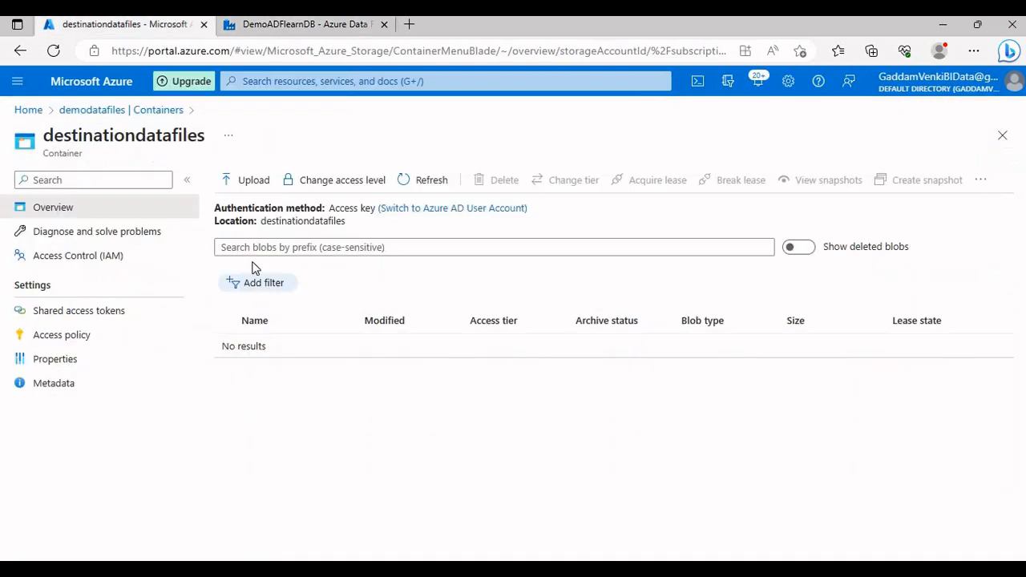
click(419, 185)
click(125, 111)
click(244, 330)
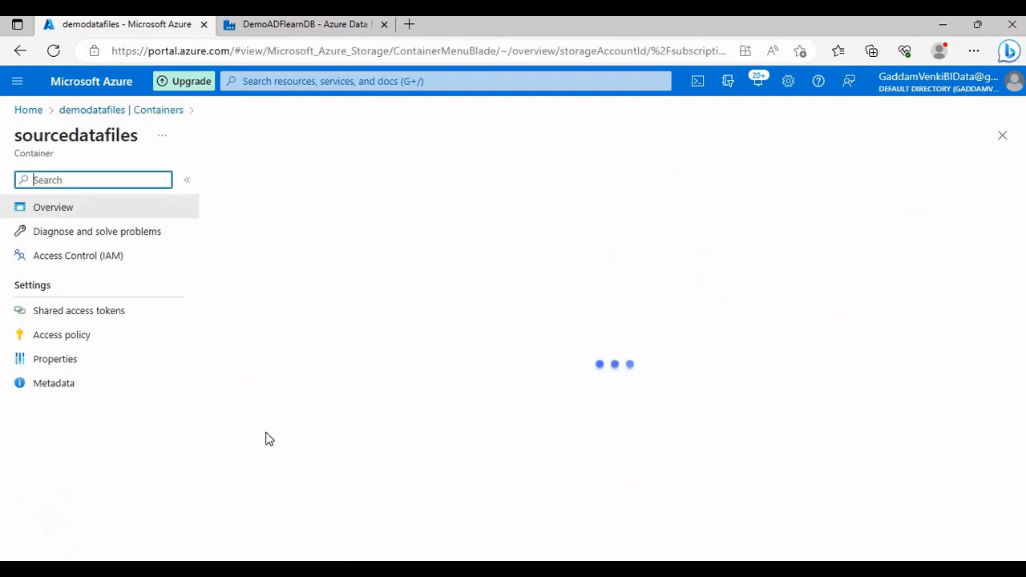
click(267, 442)
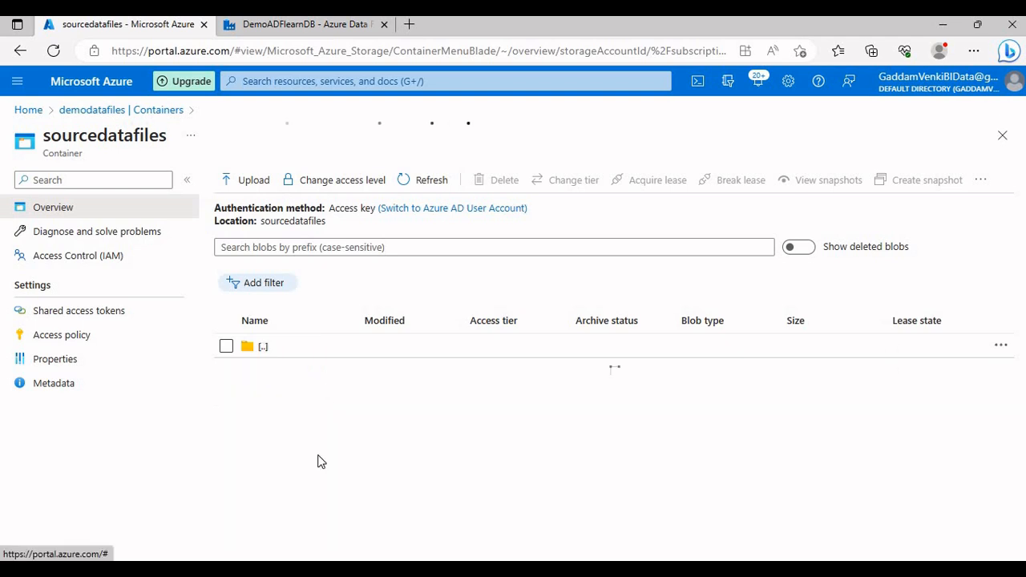
click(143, 111)
click(277, 298)
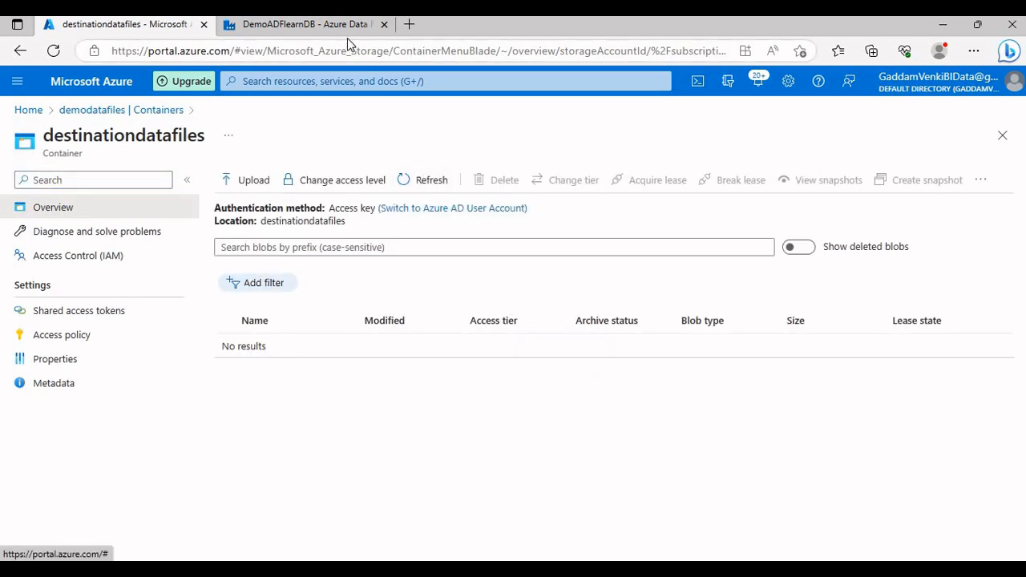
Step: Switch back to Data Factory, refresh the debug run output and read the error details of the Moving the Files activity
click(308, 25)
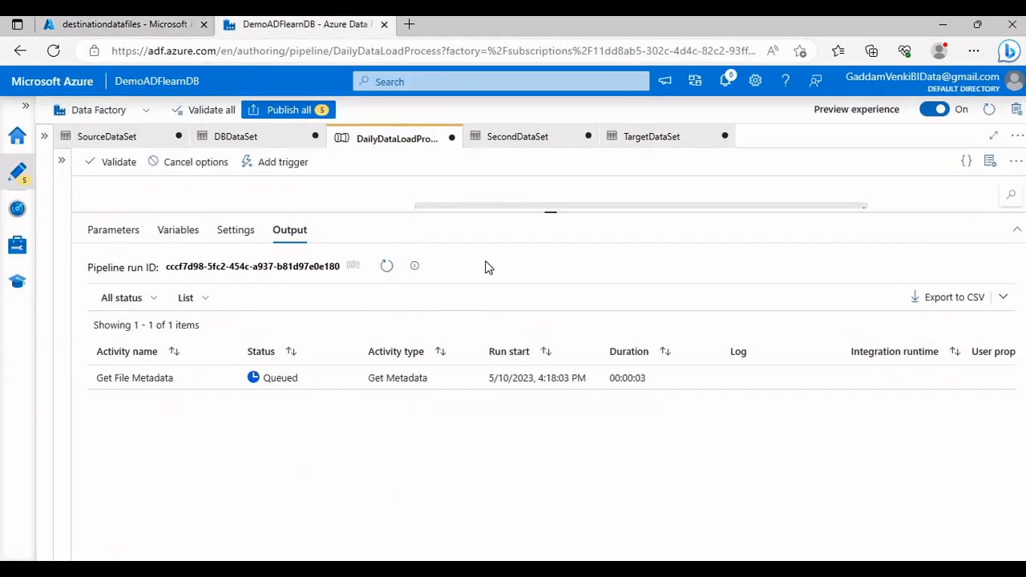
drag(529, 213, 538, 199)
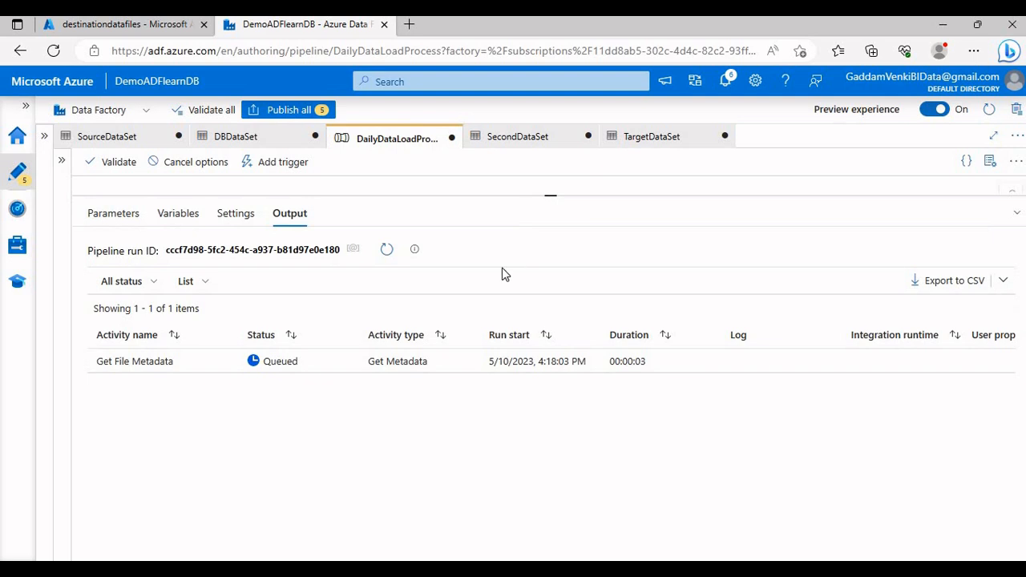
click(388, 234)
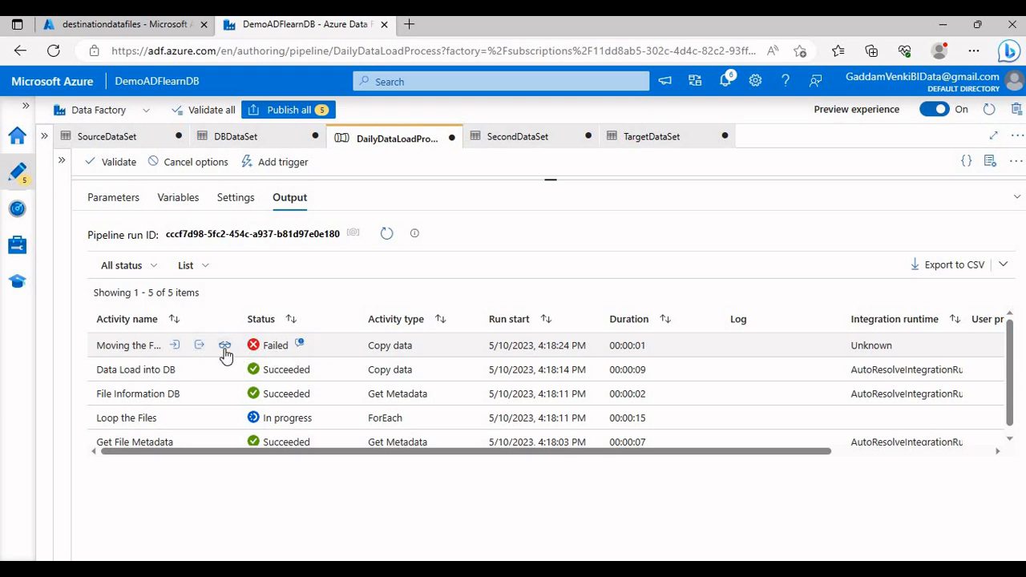
click(302, 343)
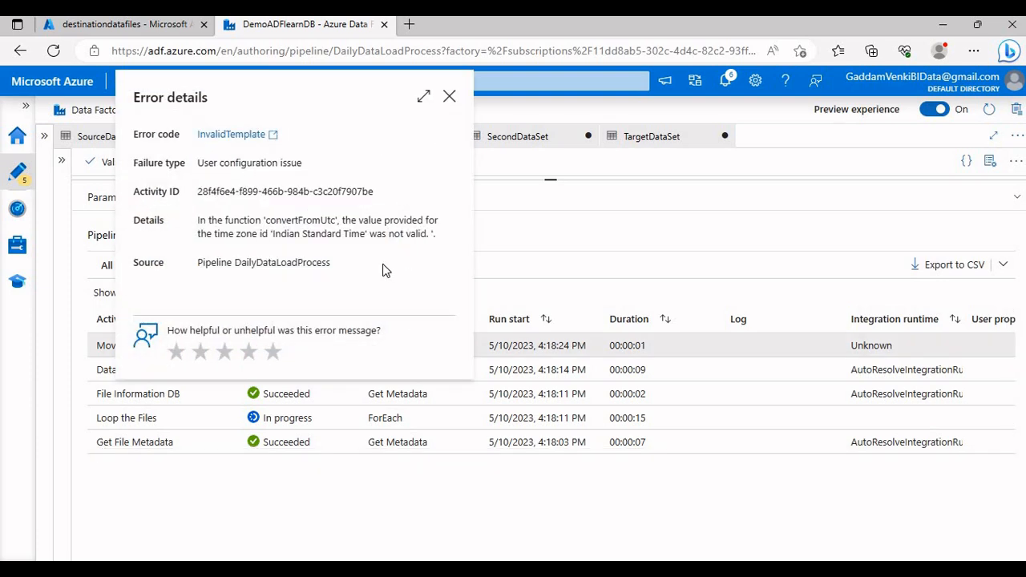
click(450, 97)
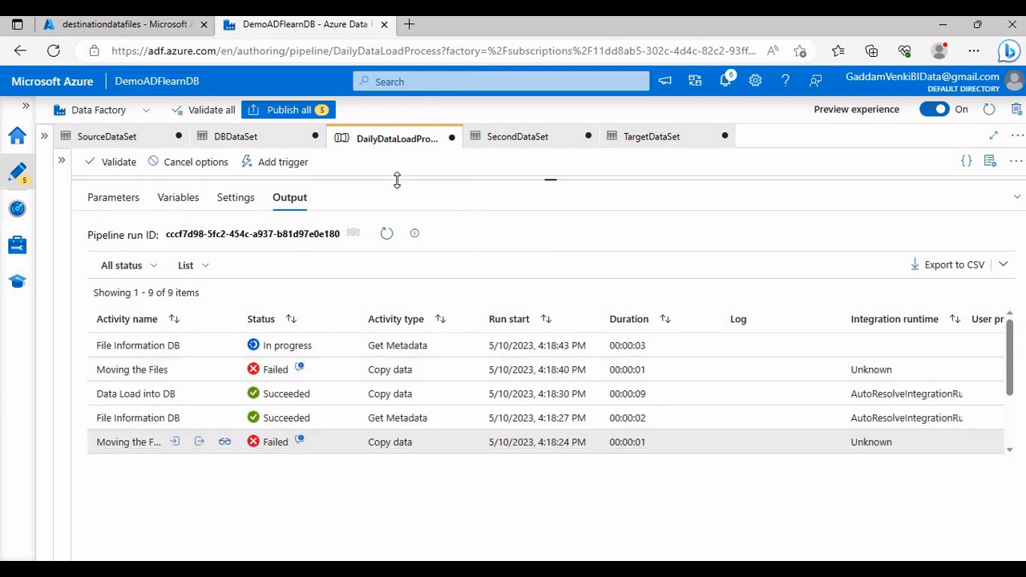
drag(433, 180, 446, 318)
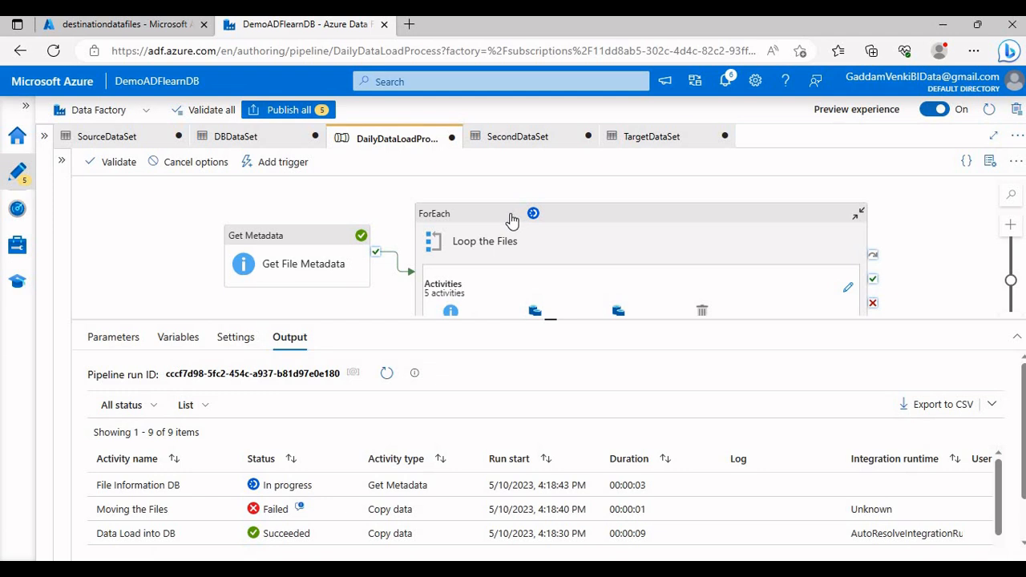
Step: Inspect the FolderName expression in the sink of Moving the Files inside Loop the Files, and leave it without applying changes
click(498, 229)
click(225, 337)
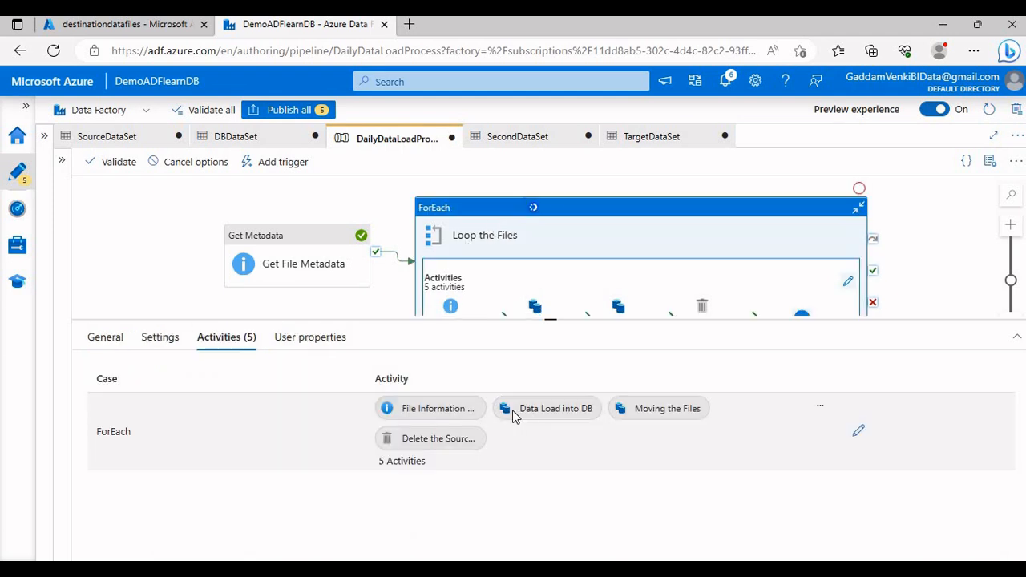
click(858, 431)
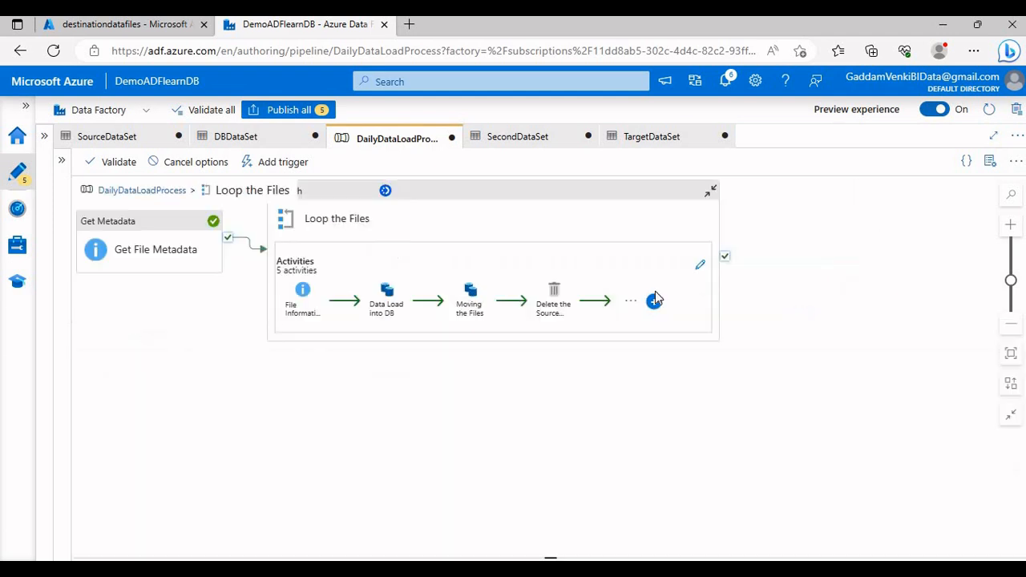
click(525, 231)
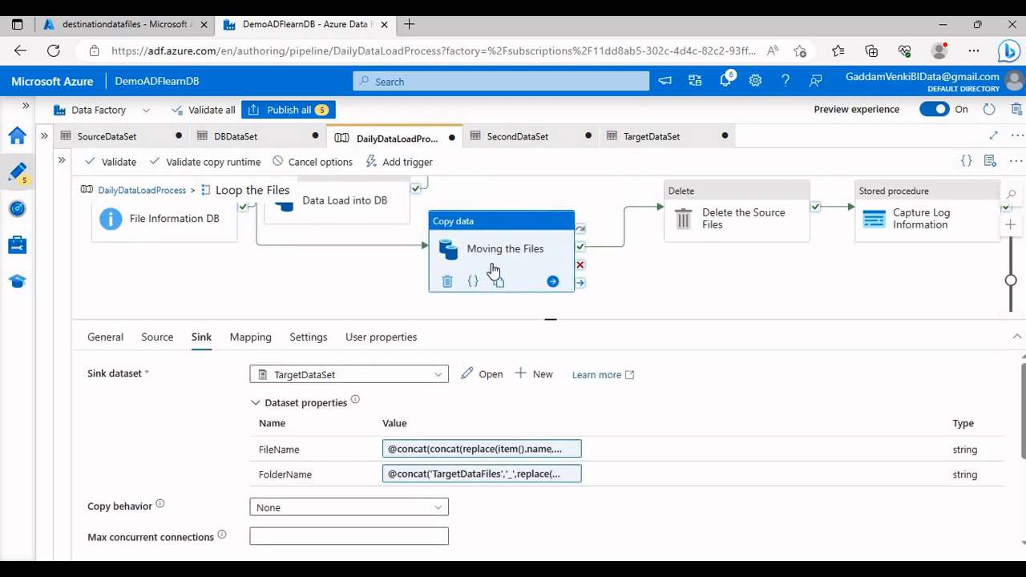
drag(524, 233, 553, 210)
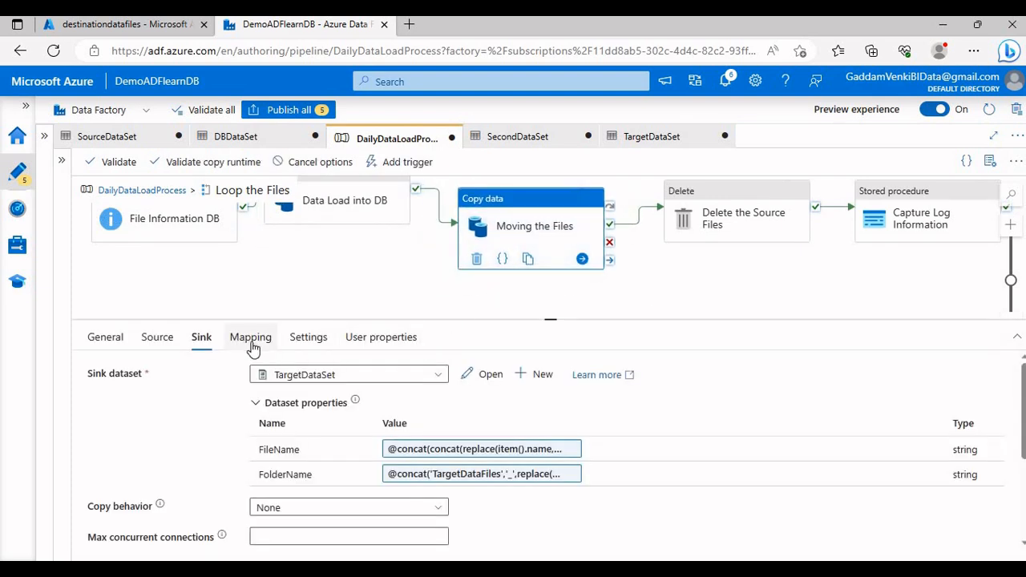
click(443, 479)
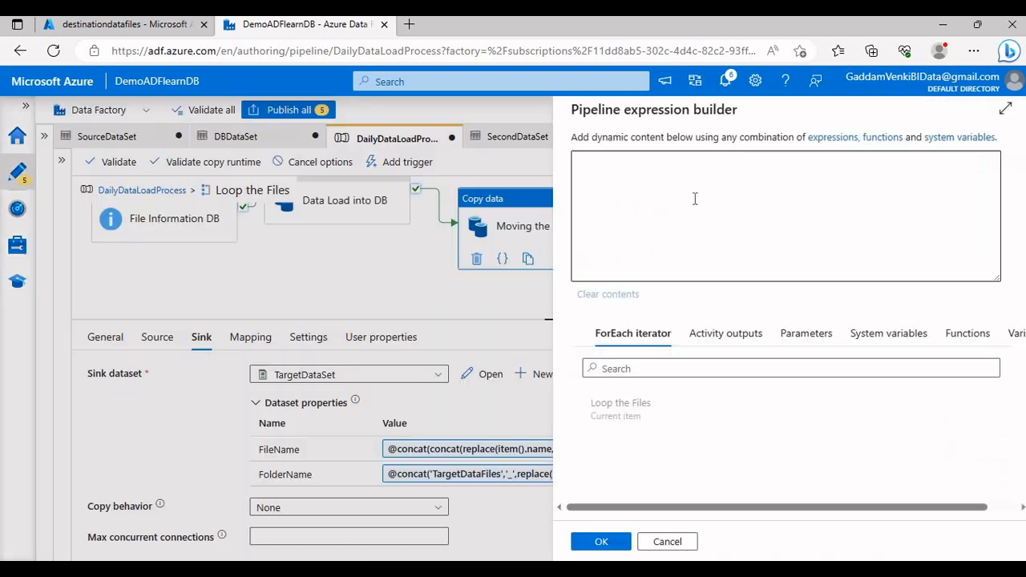
click(1006, 112)
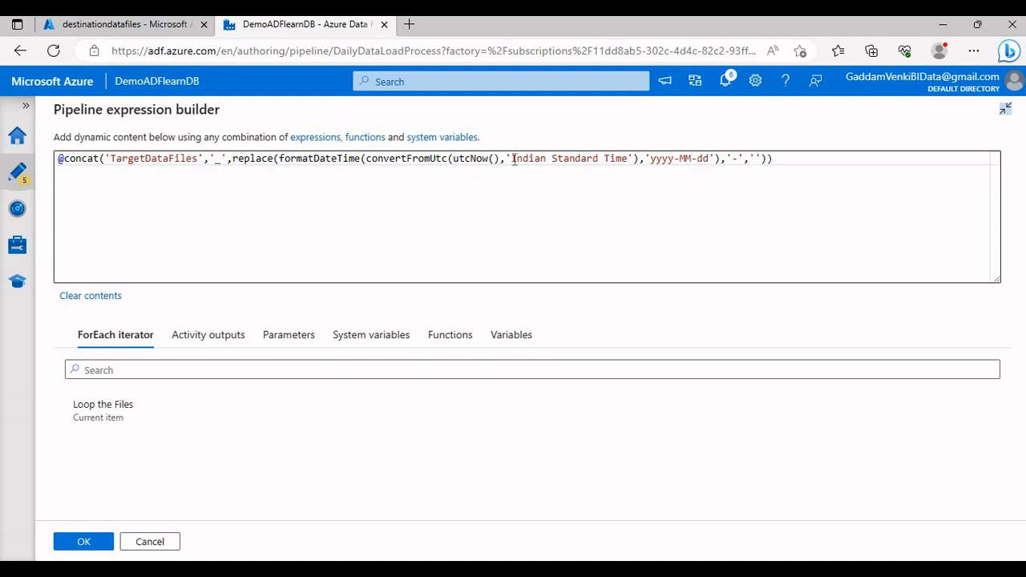
click(158, 542)
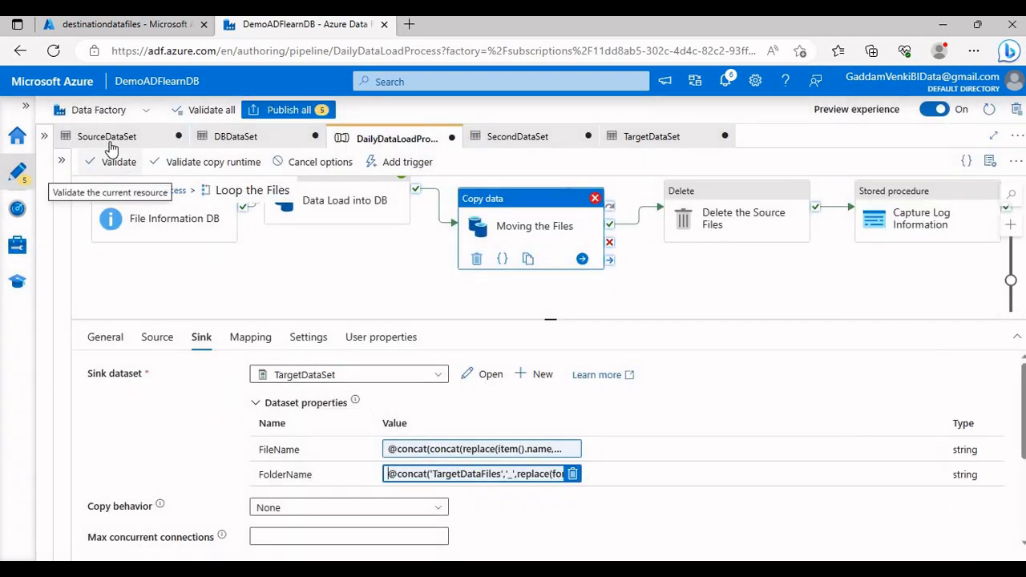
Step: Return to the top level of DailyDataLoadProcess and read the error details of the latest Moving the Files run
click(161, 278)
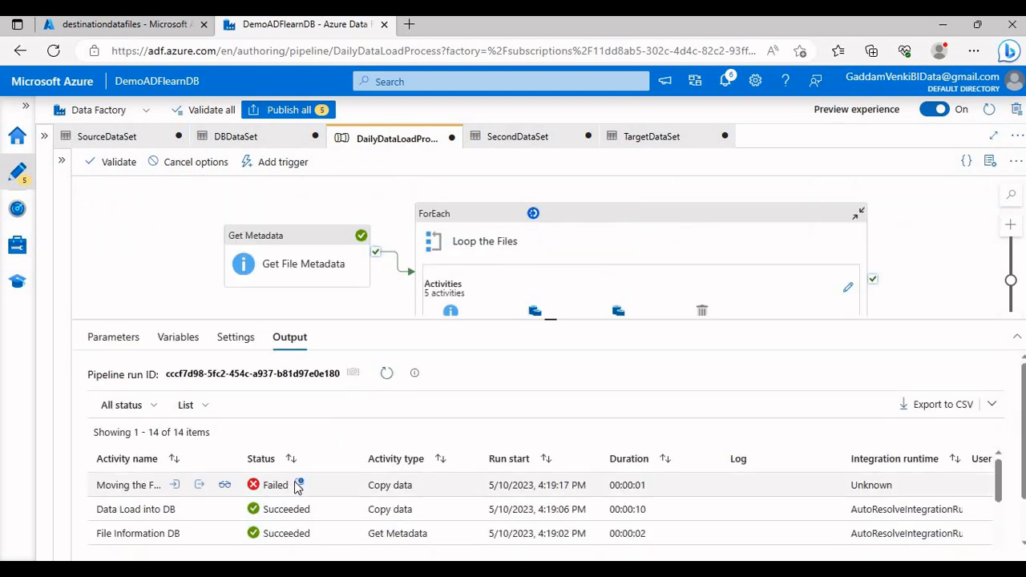
click(300, 481)
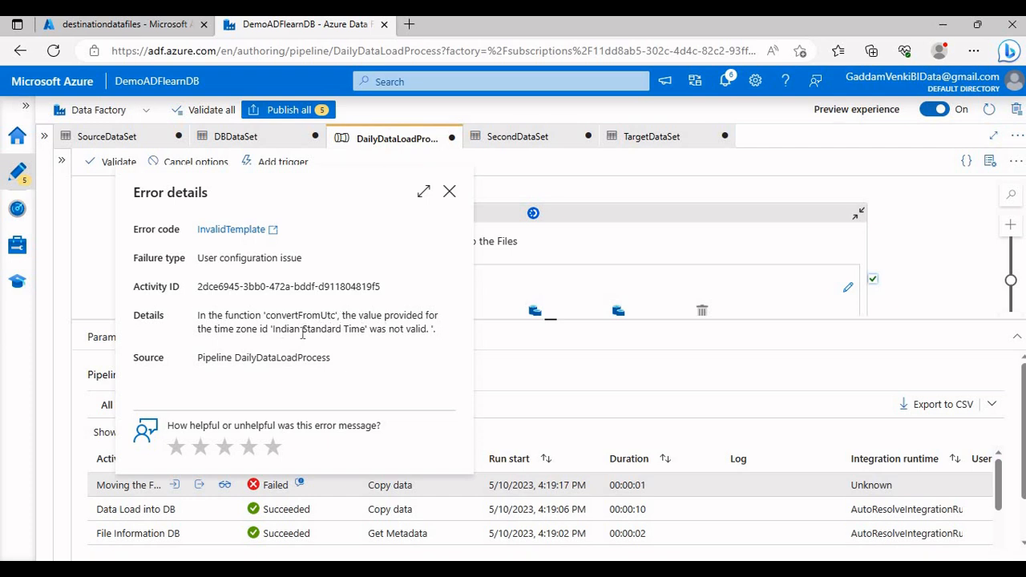
drag(274, 329, 330, 336)
click(310, 339)
click(449, 191)
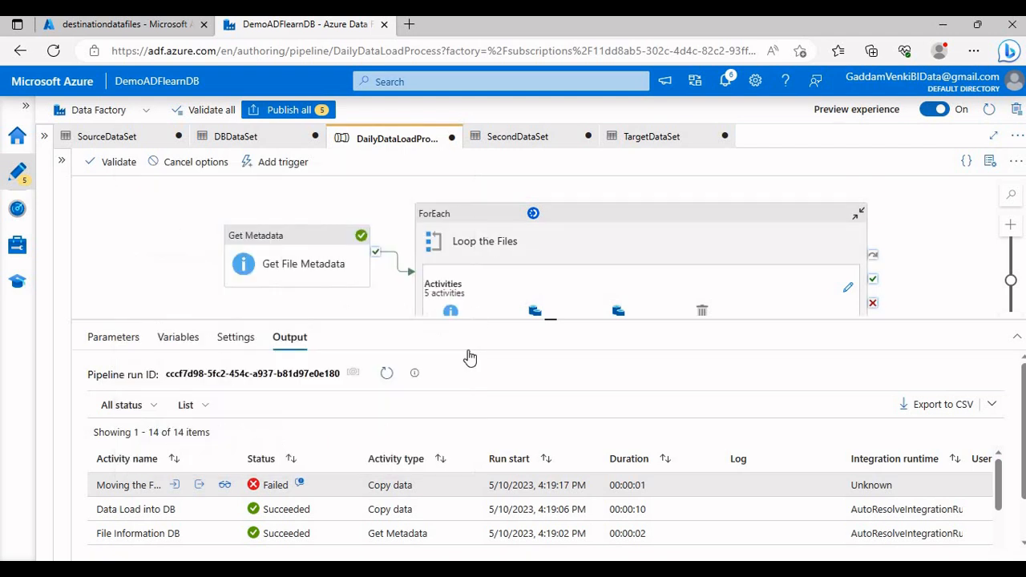
Step: Set the time zone in the FolderName expression of the Moving the Files sink to 'India Standard Time' and apply it
click(506, 284)
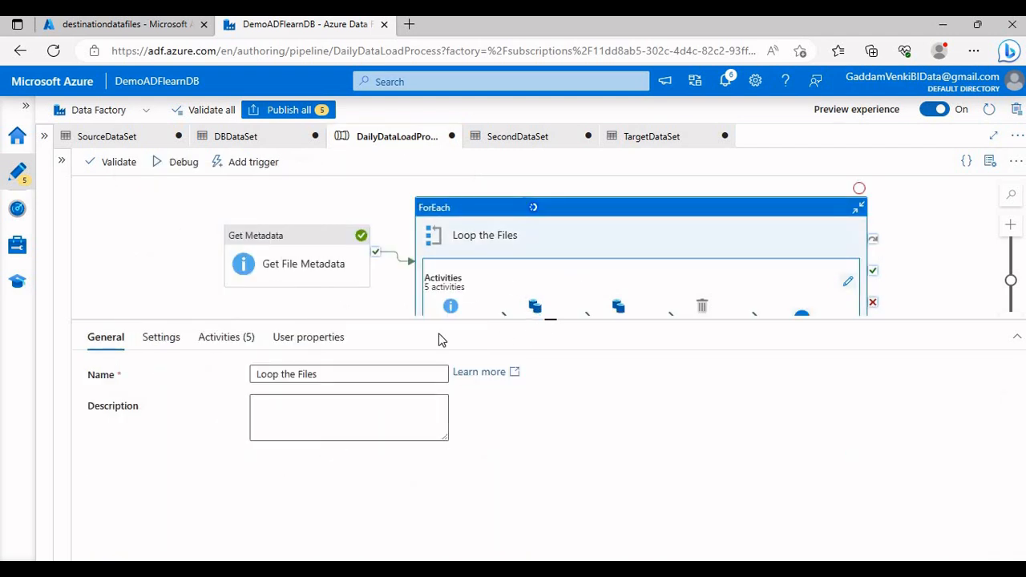
click(242, 336)
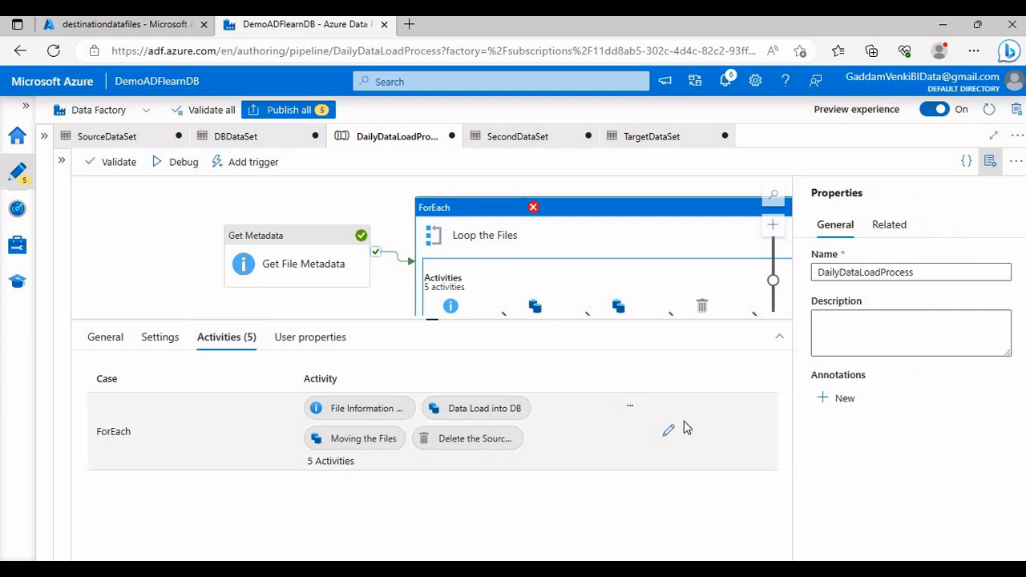
click(667, 430)
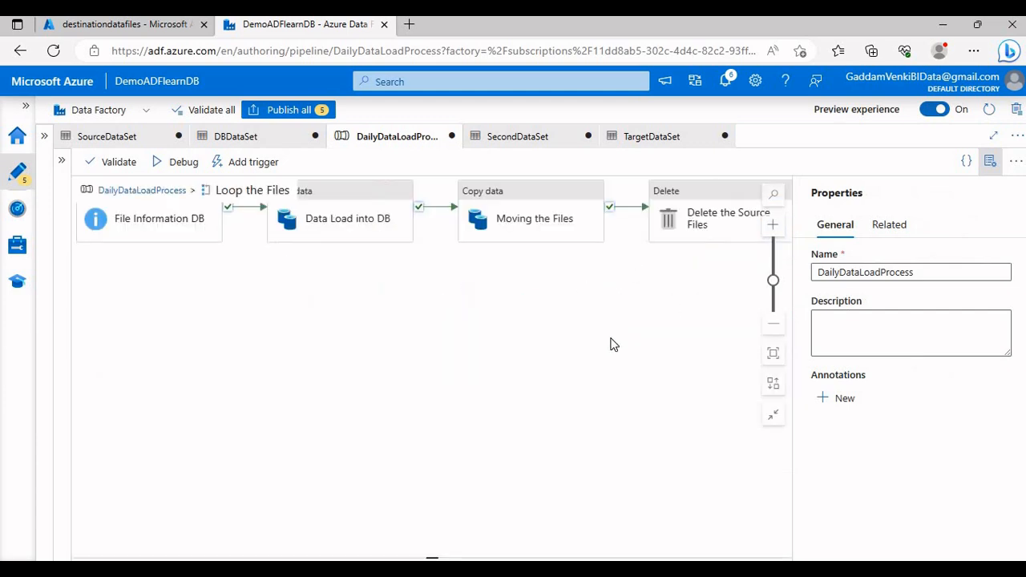
click(478, 214)
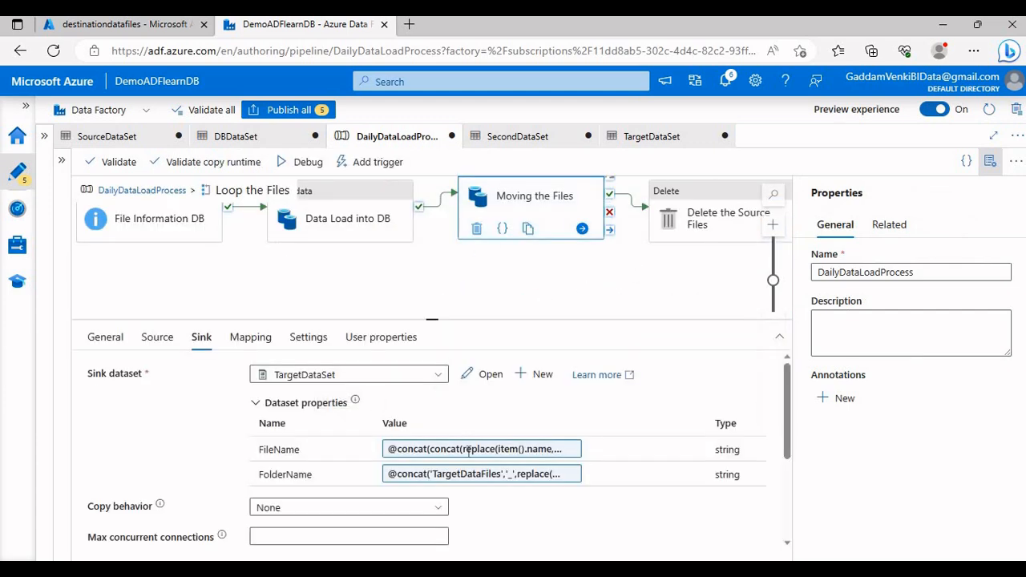
click(479, 474)
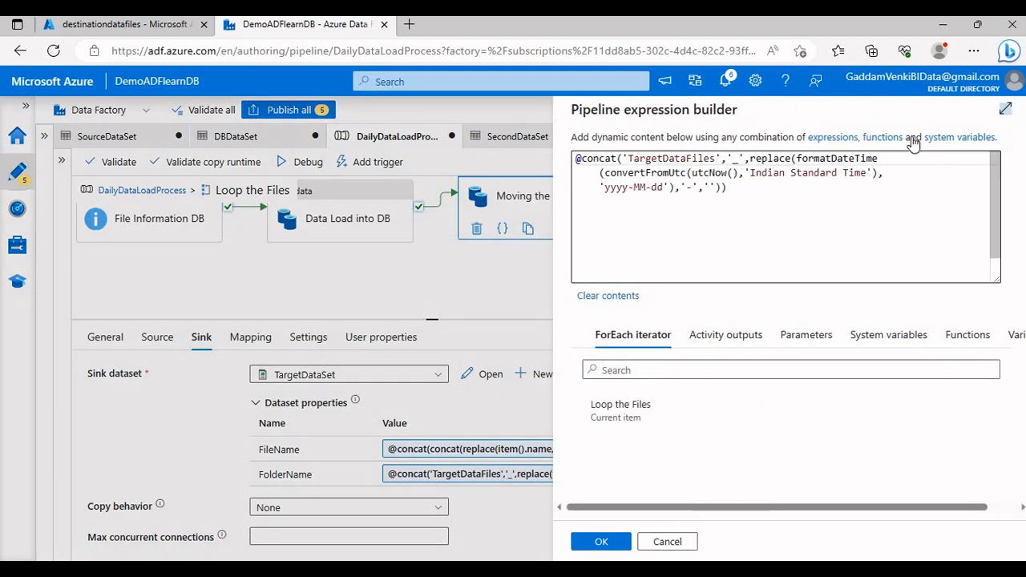
click(1005, 108)
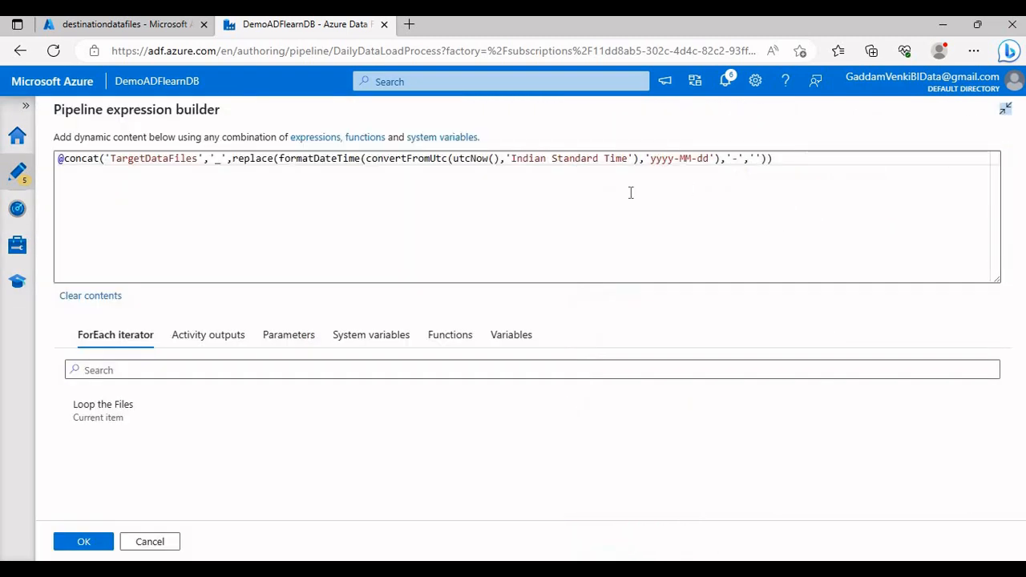
click(547, 158)
key(BackSpace)
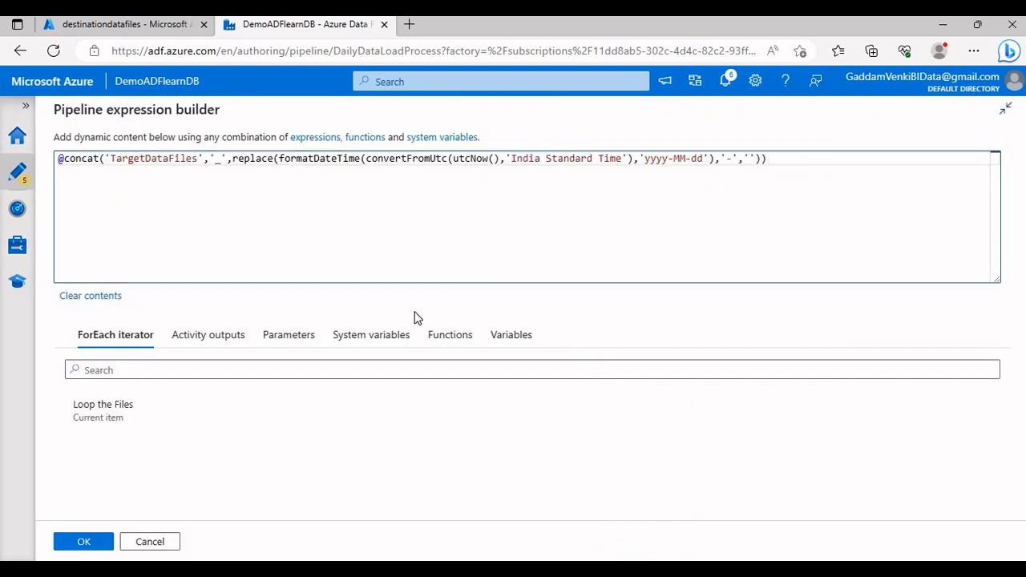
click(85, 541)
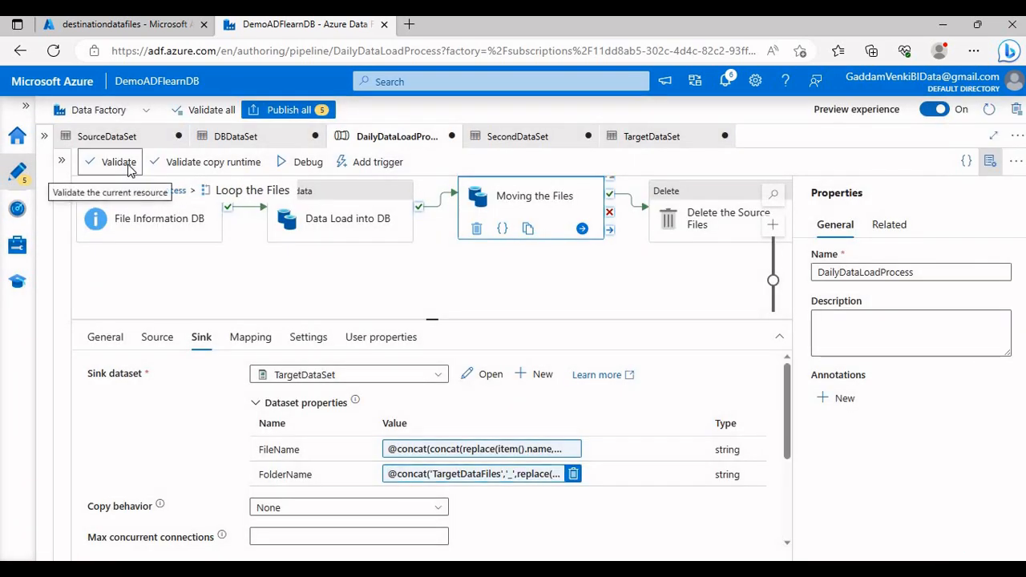
Step: Validate the DailyDataLoadProcess pipeline and start a new debug run from its top level
click(127, 163)
click(749, 541)
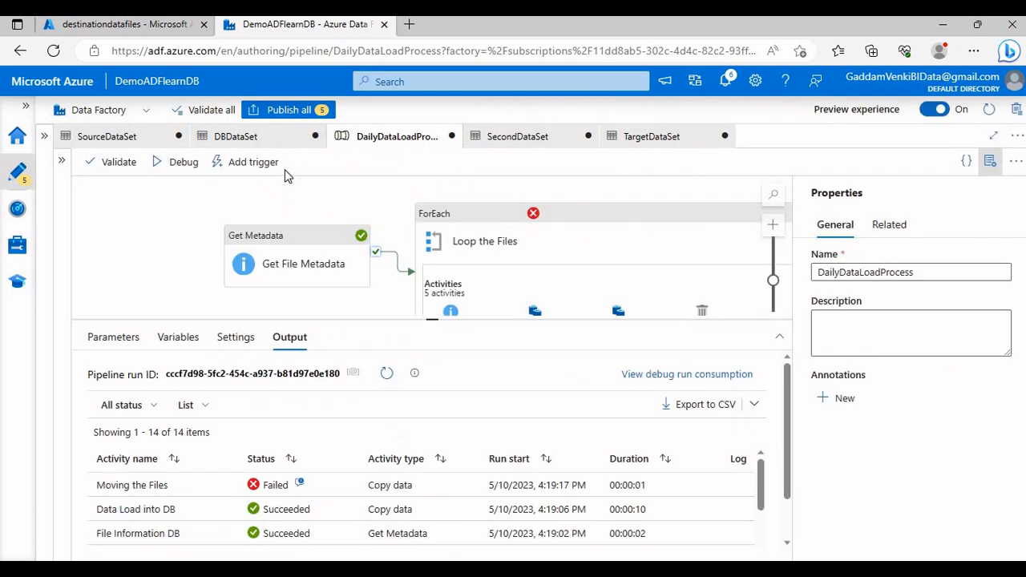
click(171, 171)
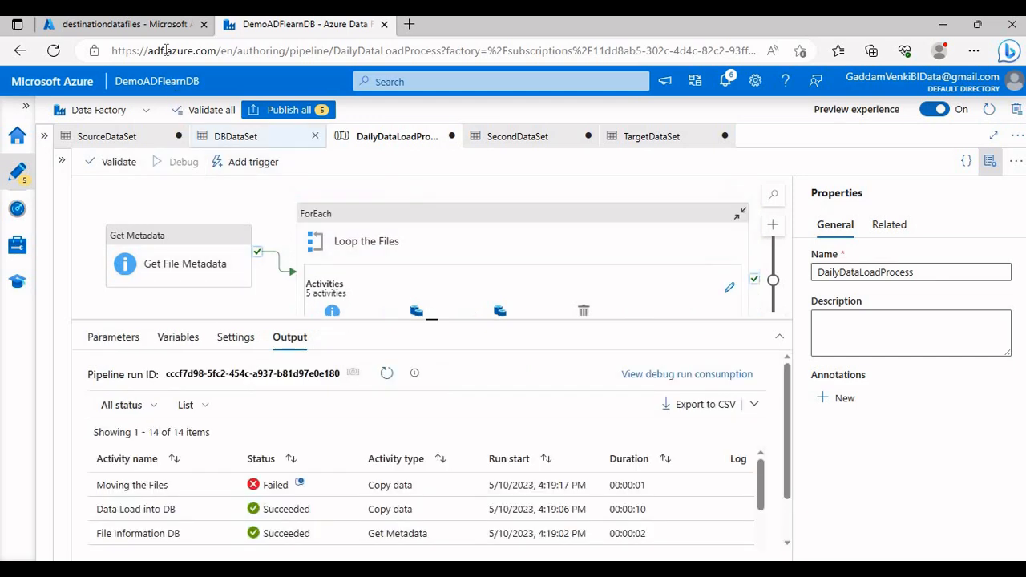
Step: Switch to the Azure portal, refresh the destinationdatafiles container and return to Data Factory
click(124, 24)
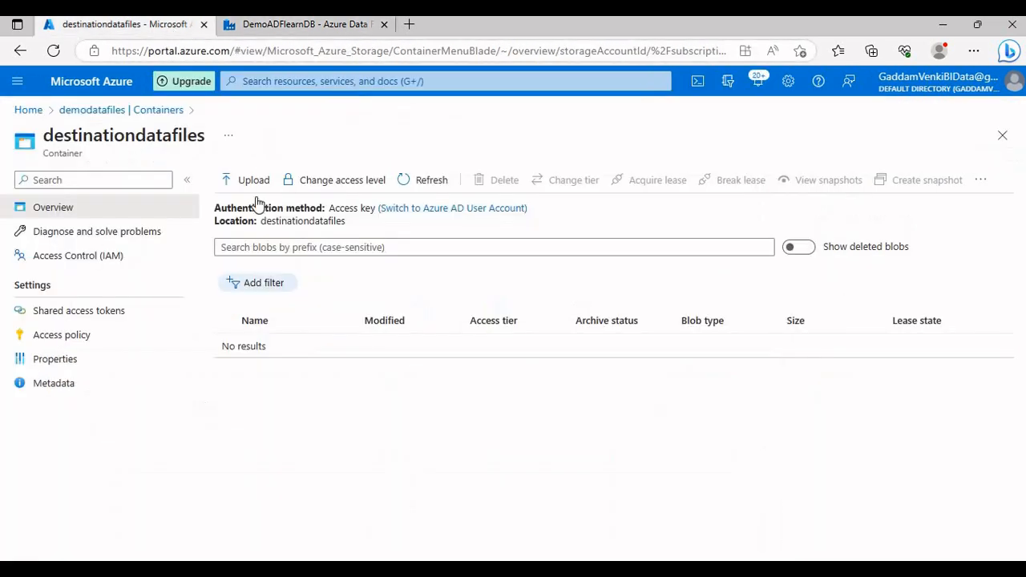
click(418, 180)
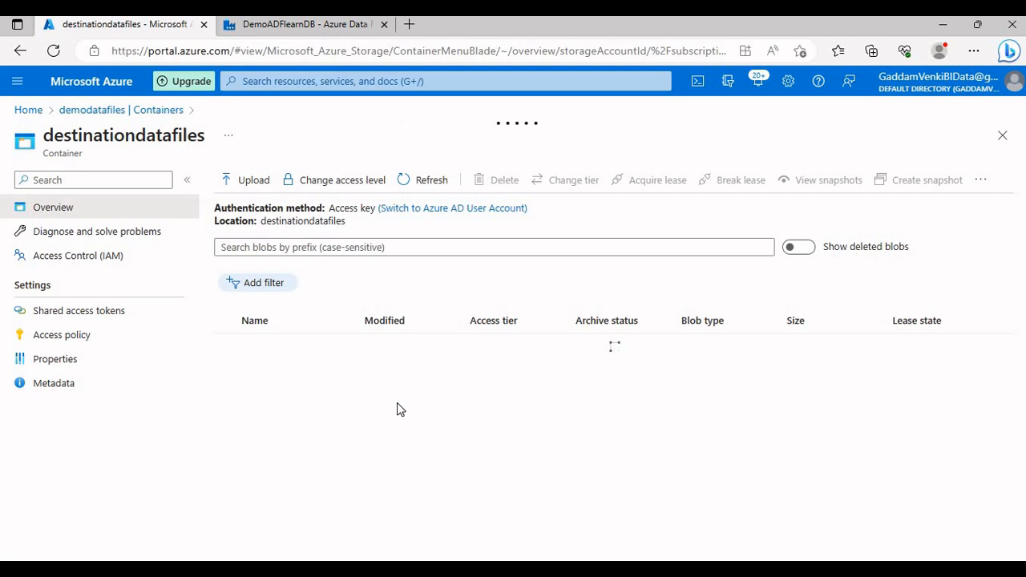
click(323, 29)
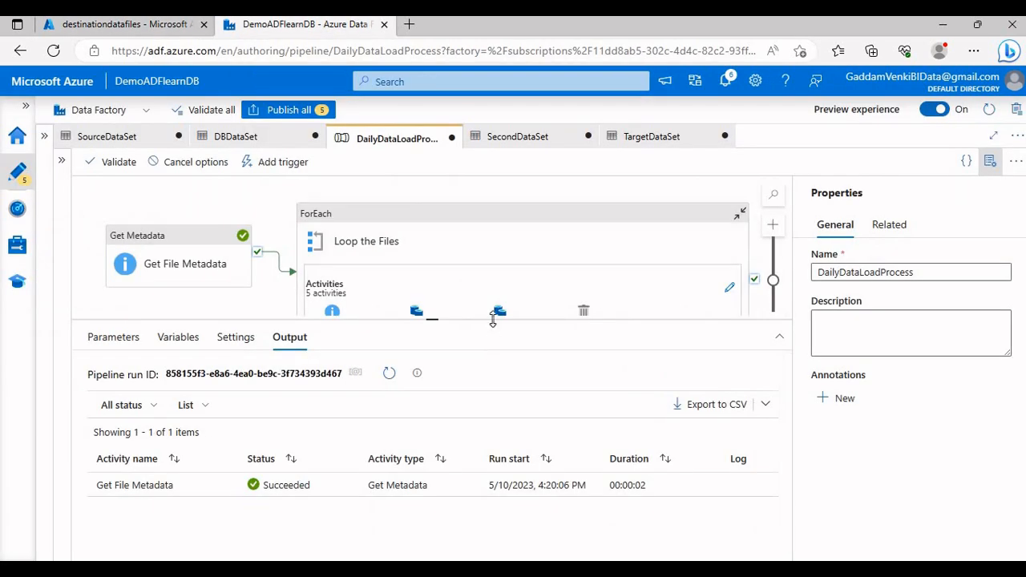
Step: Hide the pipeline properties to give the debug output more room and refresh its activity runs
drag(493, 320, 493, 258)
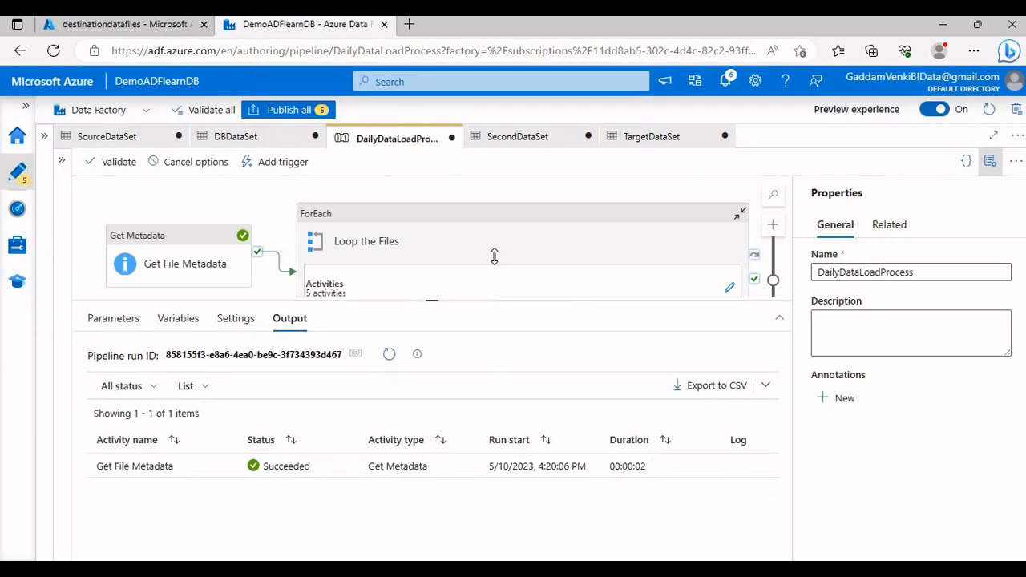
click(1000, 174)
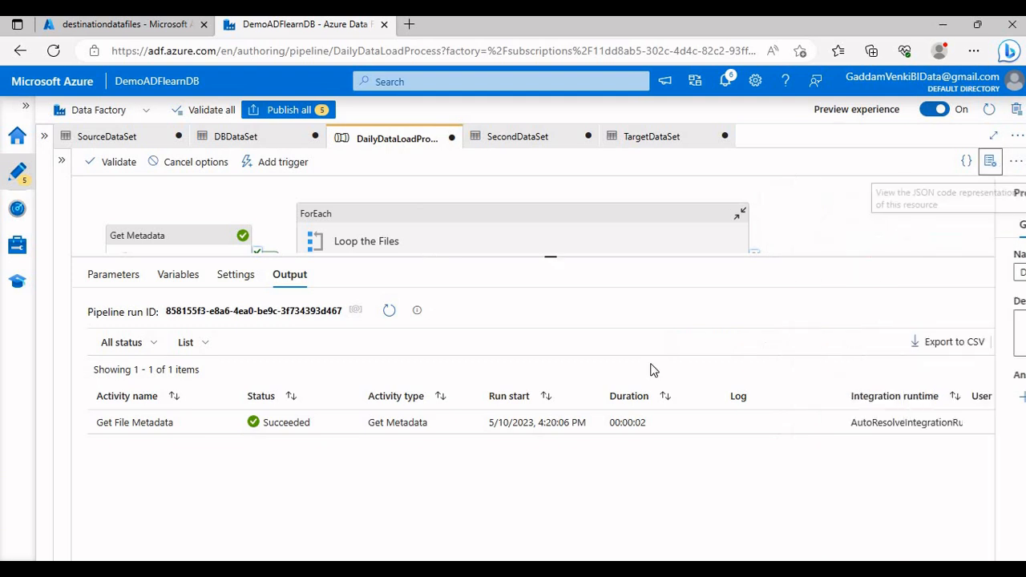
click(390, 312)
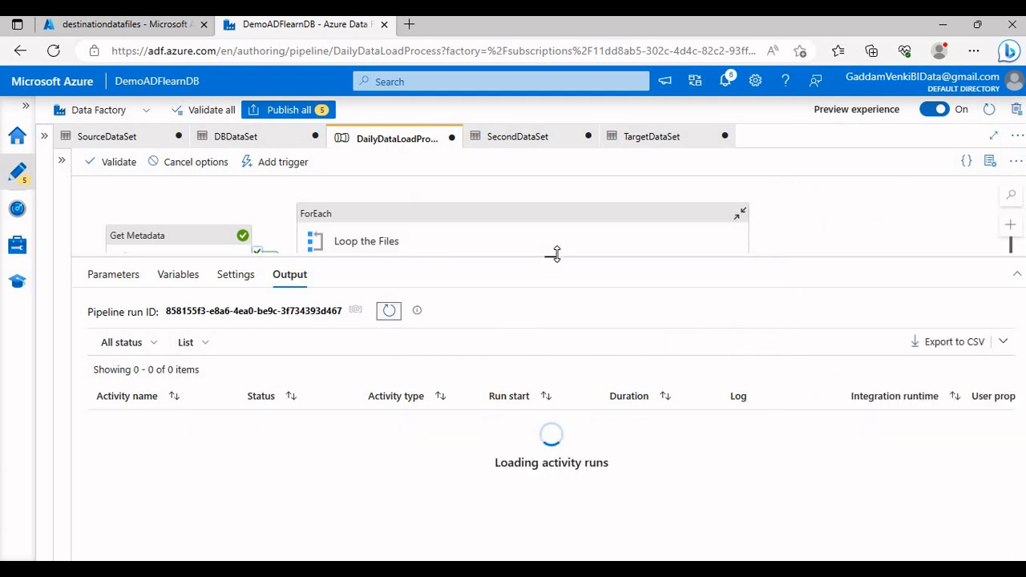
drag(552, 251, 553, 222)
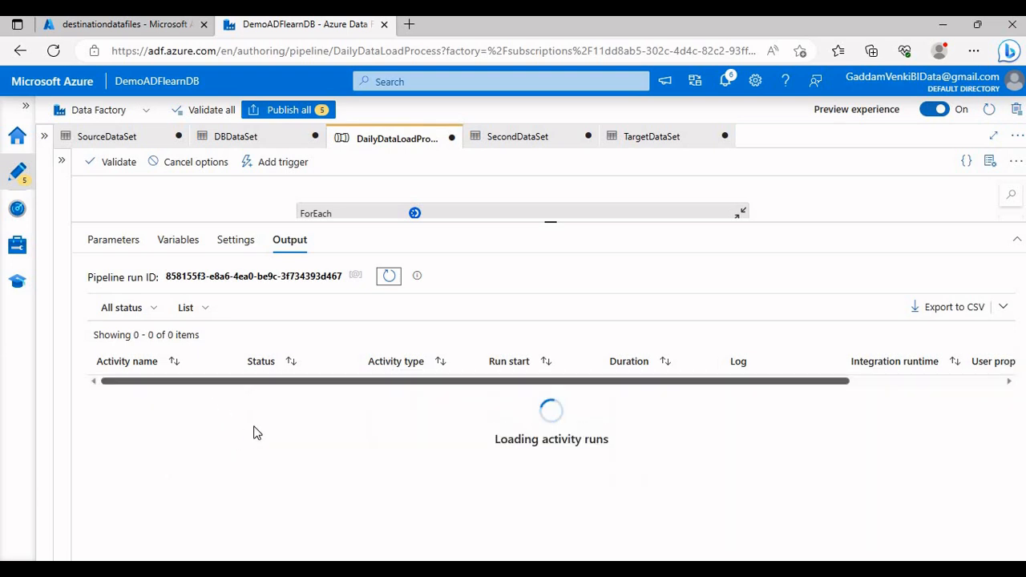
Step: Switch to the Azure portal, refresh the destinationdatafiles container and check the contents of the TargetDataFiles_20230510 folder
click(125, 24)
click(412, 181)
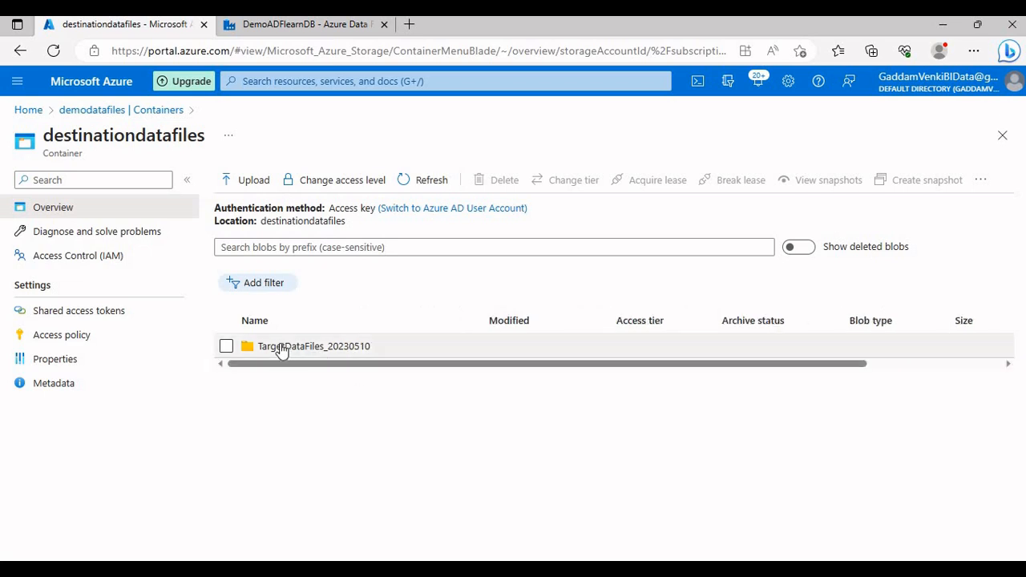
click(370, 351)
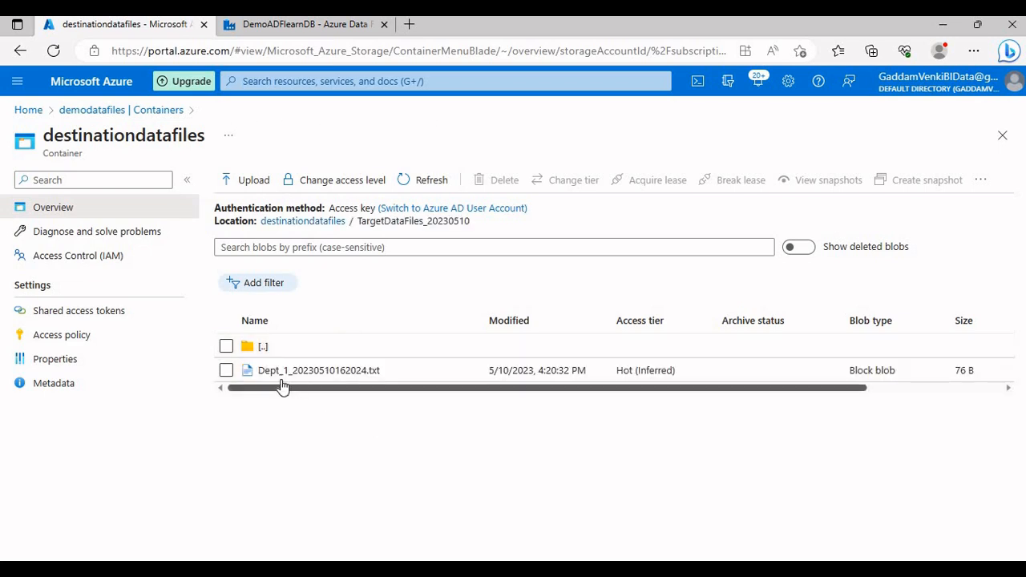
click(313, 223)
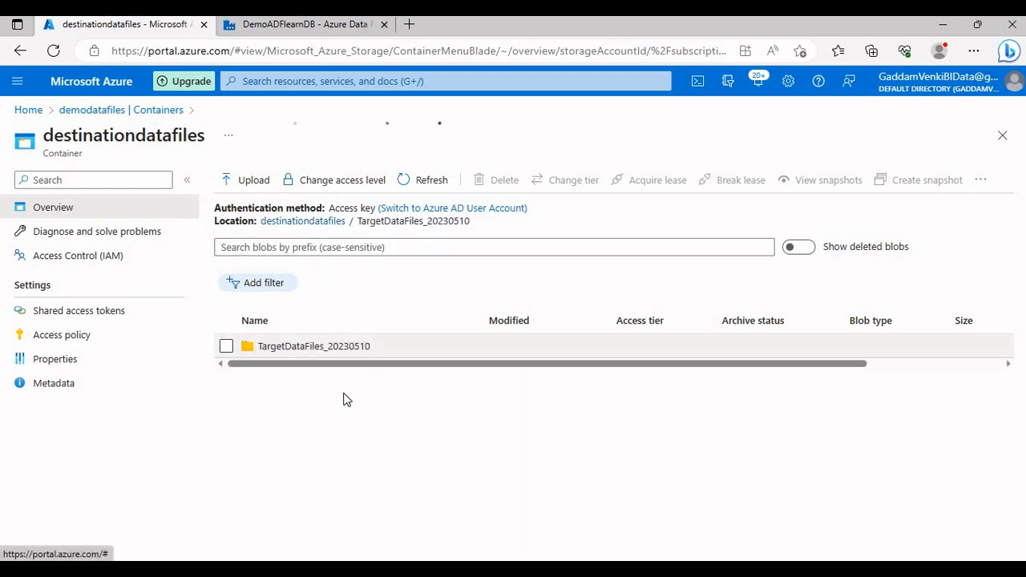
click(327, 347)
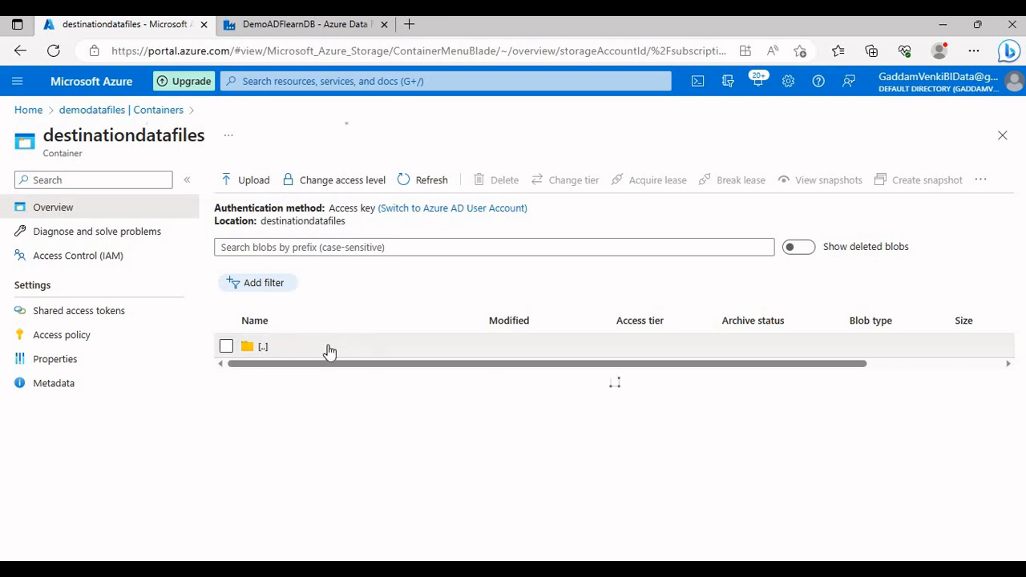
Step: Switch back to Data Factory and review the activity statuses of the debug run alongside the Loop the Files activities
click(297, 32)
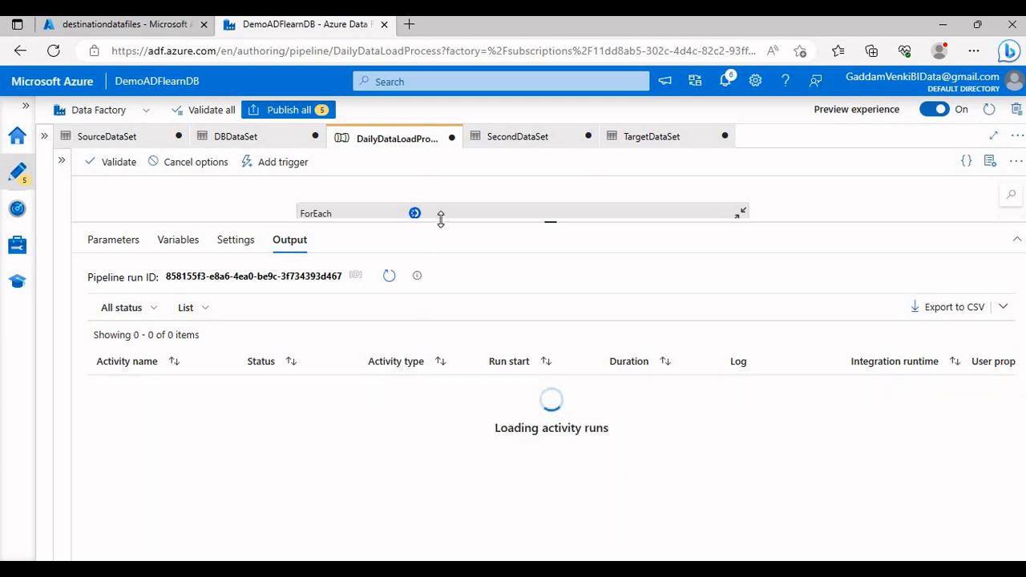
drag(441, 219, 442, 178)
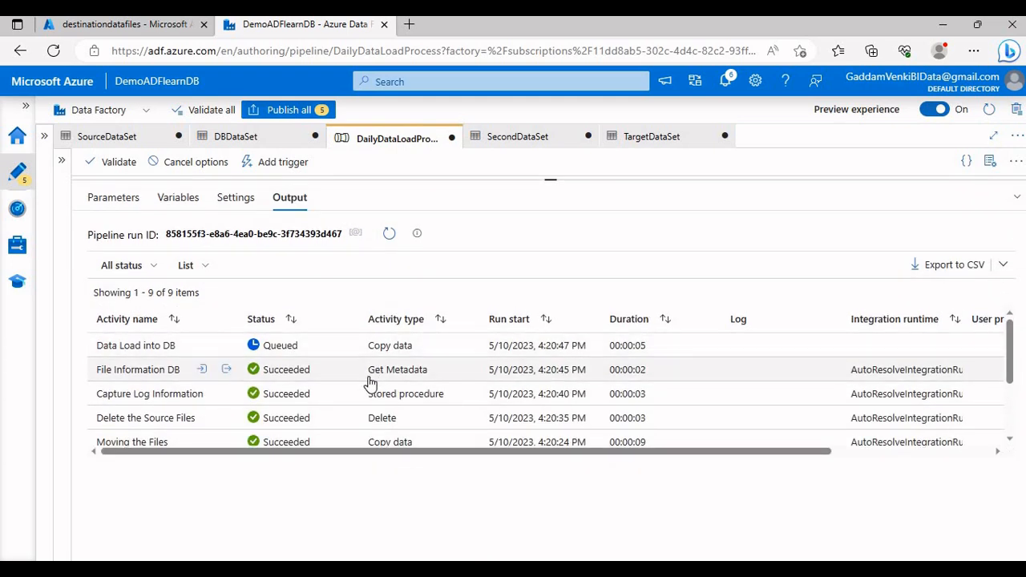
drag(511, 178, 537, 353)
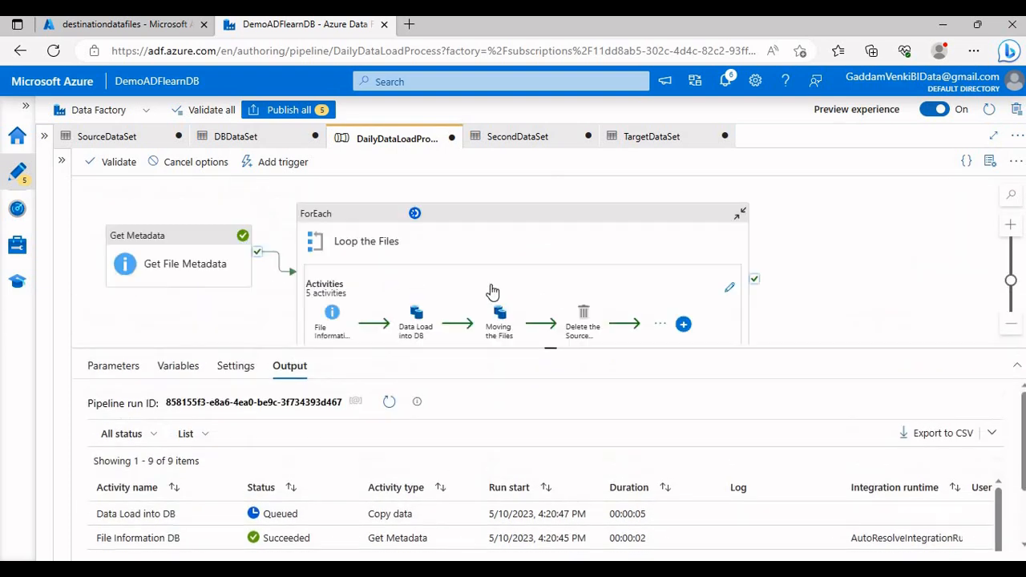
scroll(850, 236, down, 1)
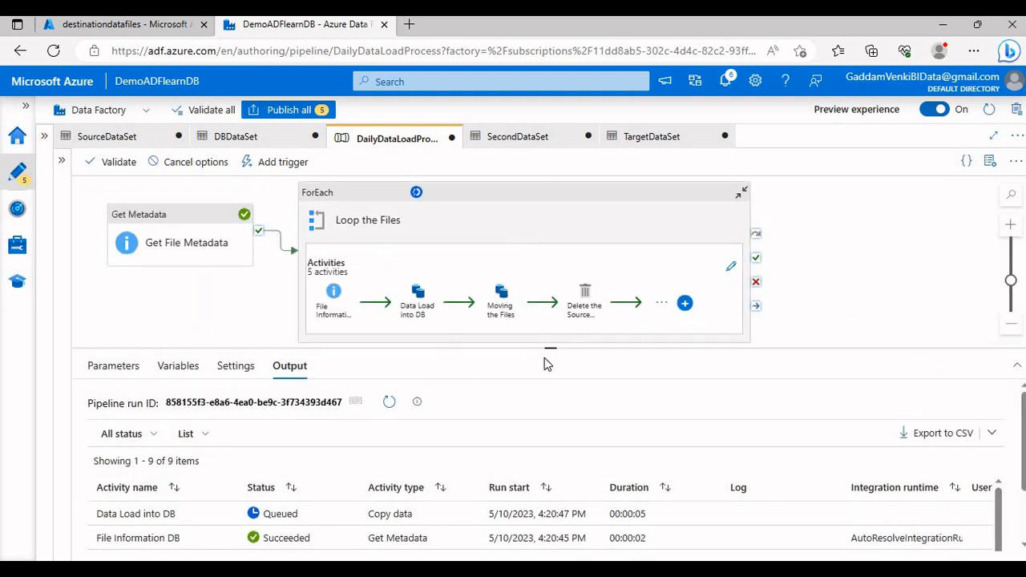
Step: Enlarge the debug output area and review the pipeline run's activity list down to the Get File Metadata entry
drag(563, 347, 564, 232)
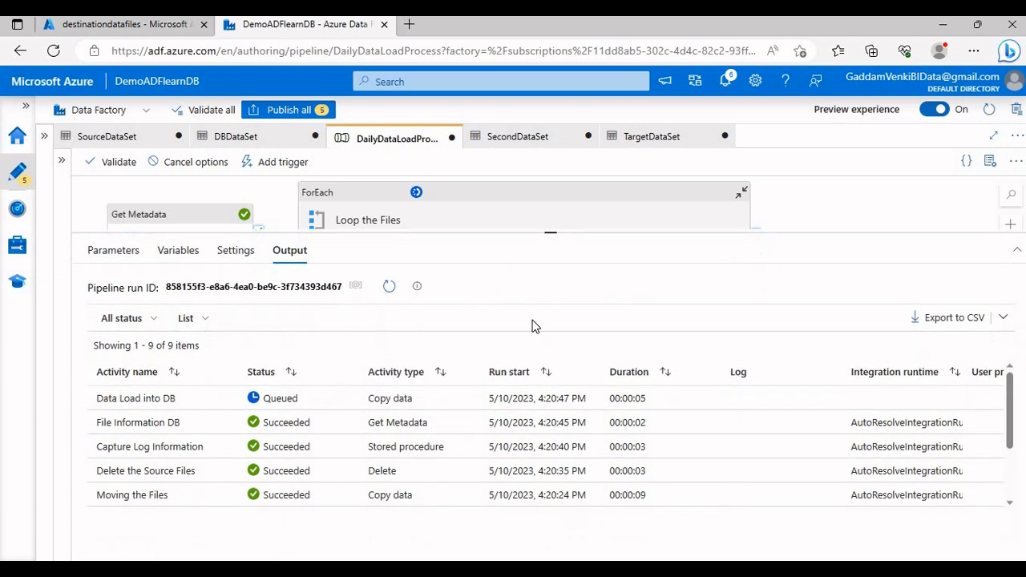
scroll(445, 440, down, 2)
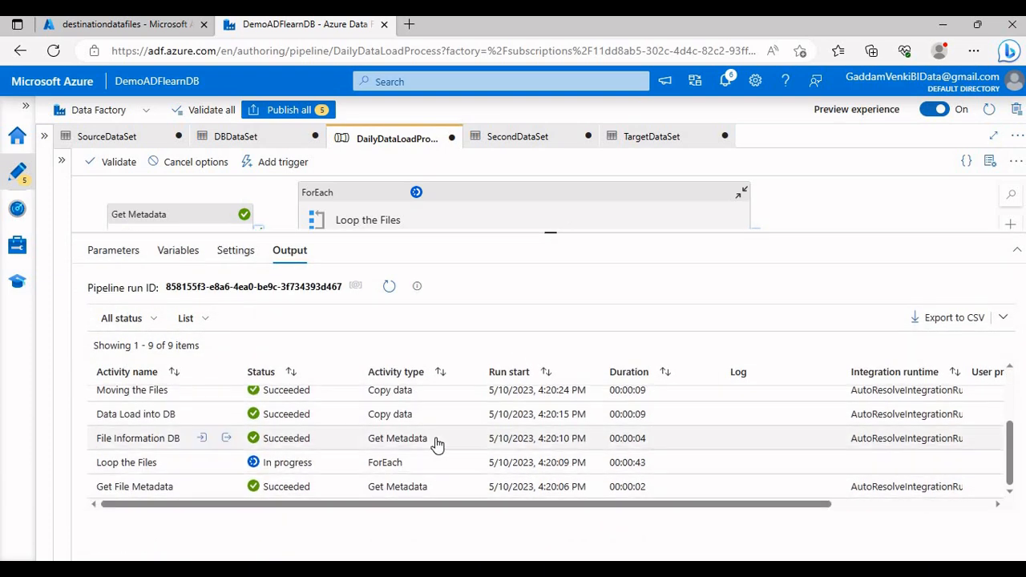
scroll(437, 446, down, 1)
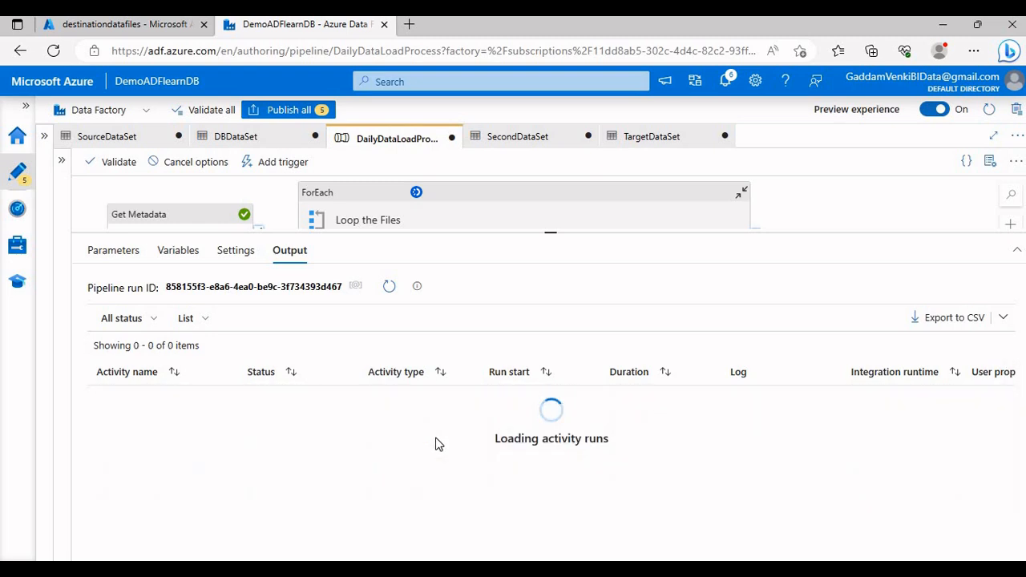
scroll(436, 444, down, 3)
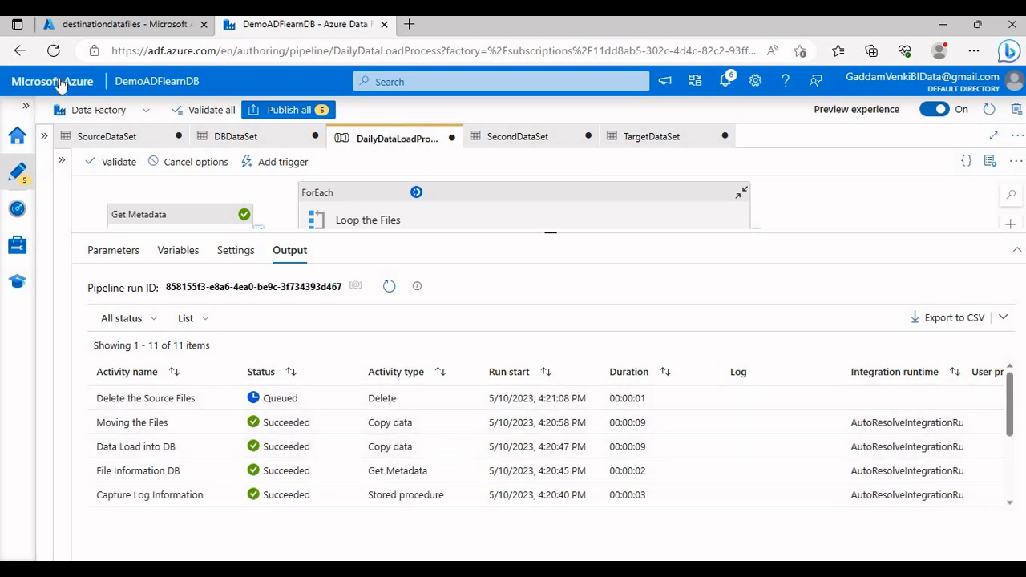
Step: Switch to the Azure portal, refresh the TargetDataFiles_20230510 folder to check its files, and go back up to the destinationdatafiles container
click(98, 28)
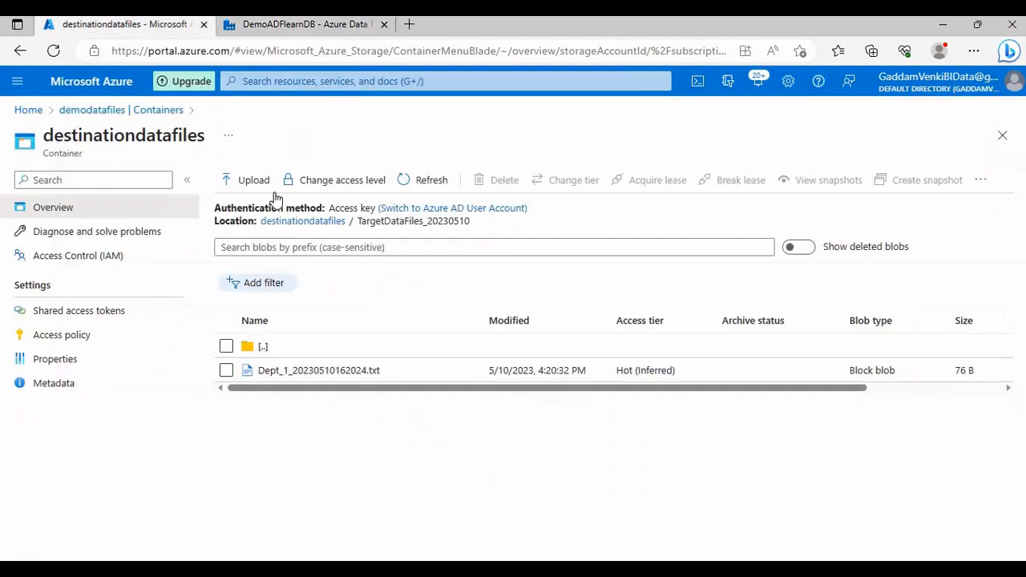
click(425, 181)
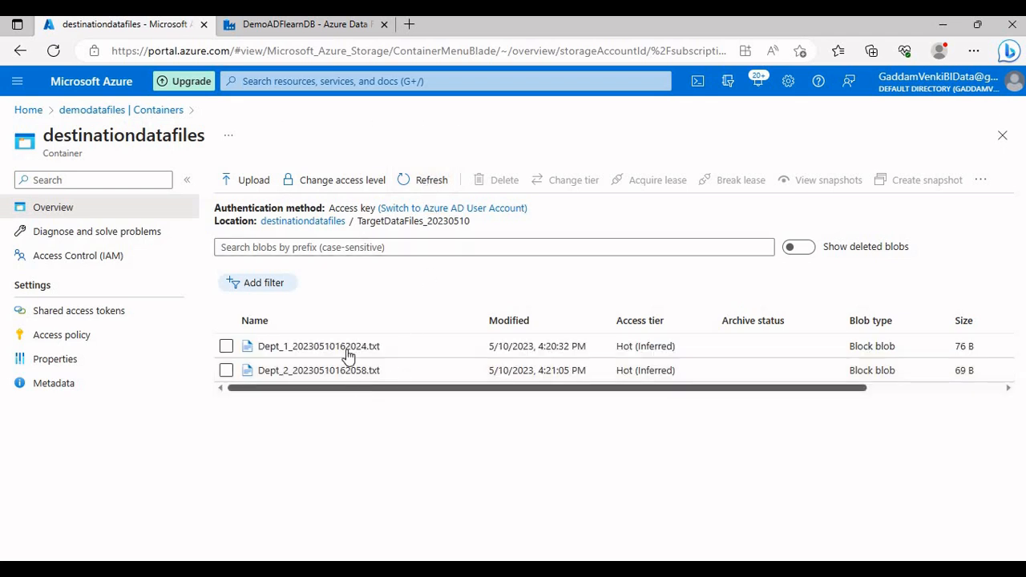
click(292, 221)
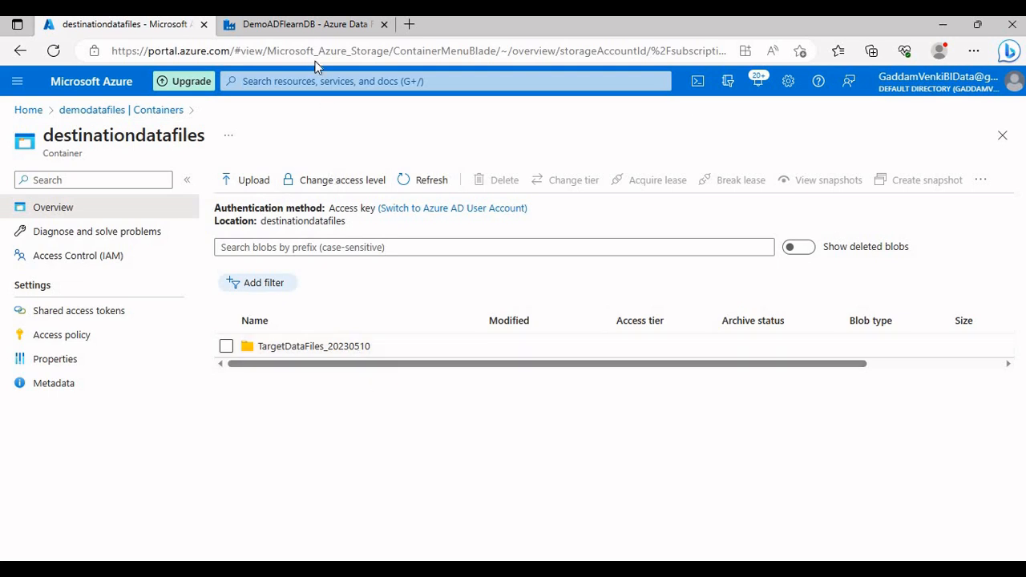
Step: Check the run's activity statuses in Data Factory, then return to the Azure portal and open the TargetDataFiles_20230510 folder
click(313, 24)
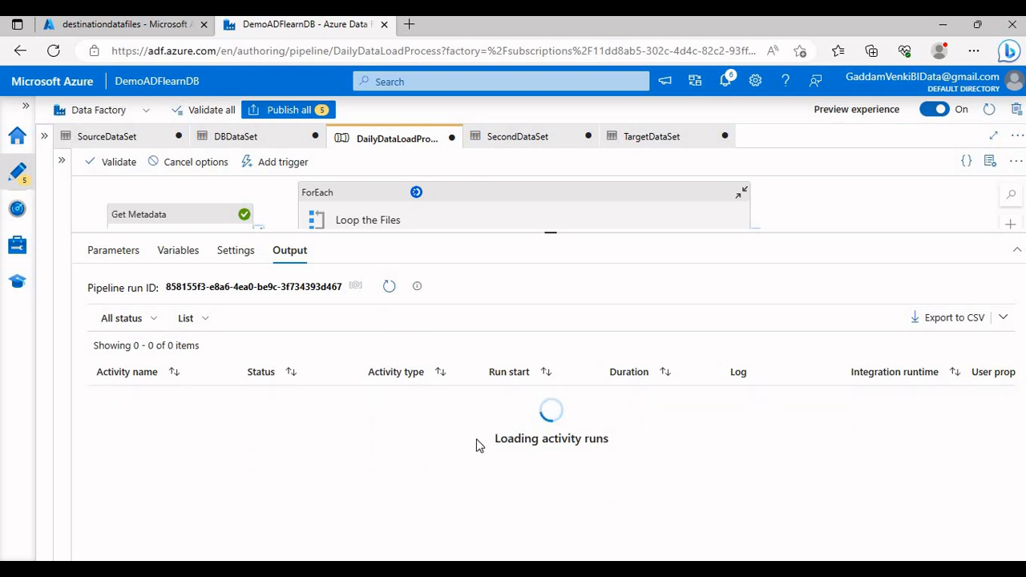
scroll(480, 453, down, 5)
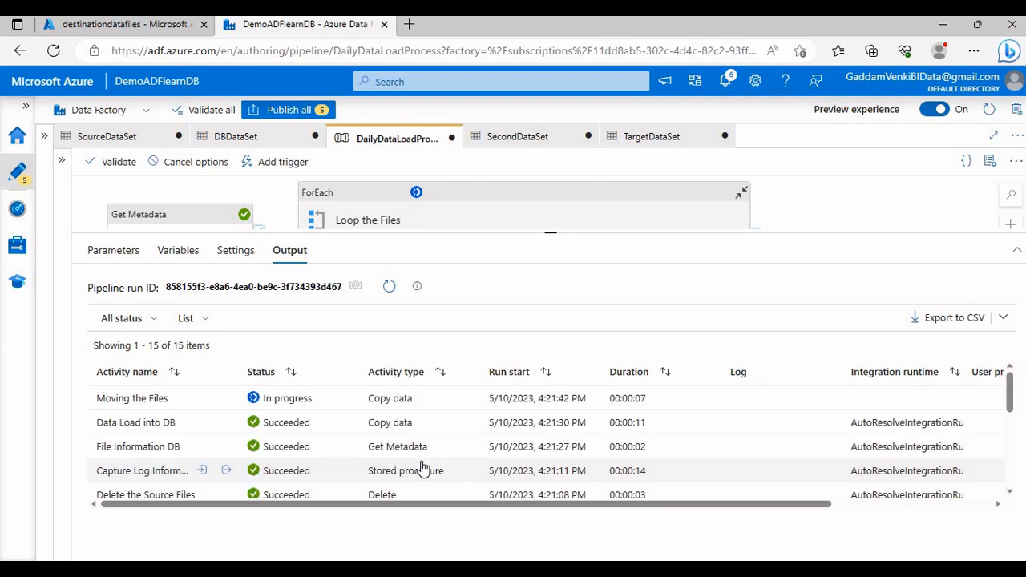
click(121, 24)
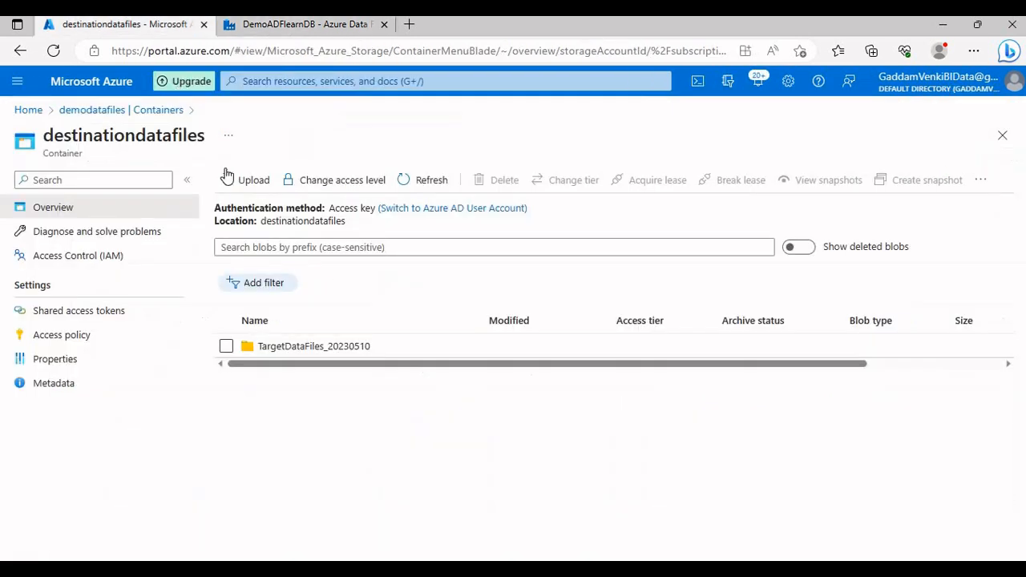
click(339, 345)
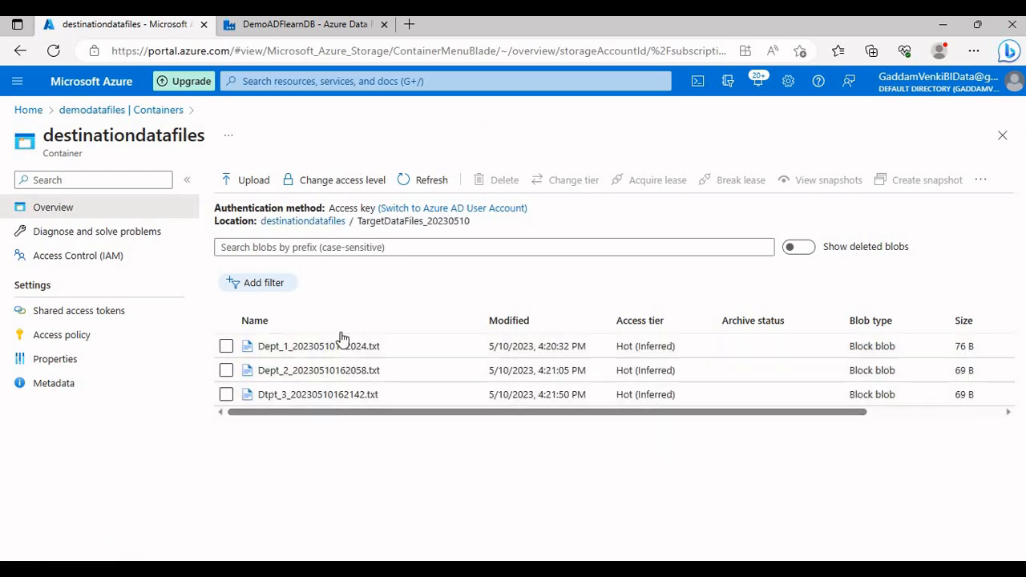
Step: Switch back to Data Factory and inspect the run statuses and the activities inside Loop the Files, ending at the DailyDataLoadProcess level
click(296, 27)
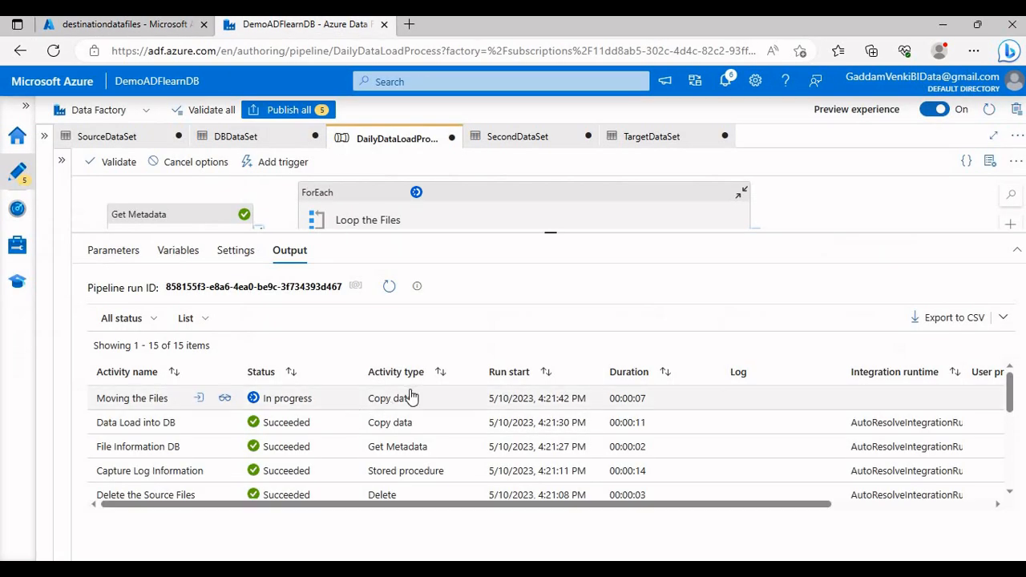
scroll(410, 396, down, 5)
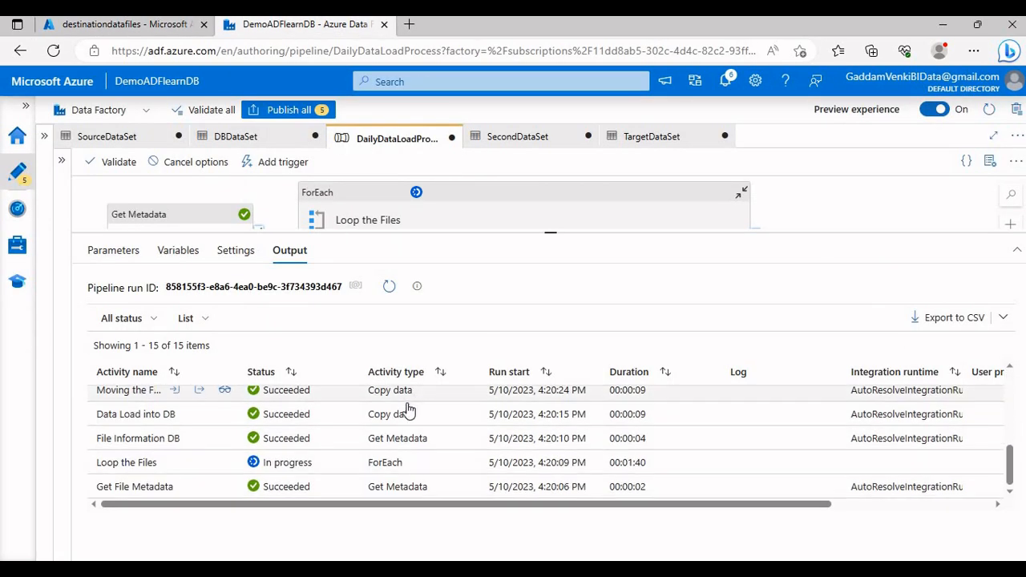
drag(469, 342, 376, 366)
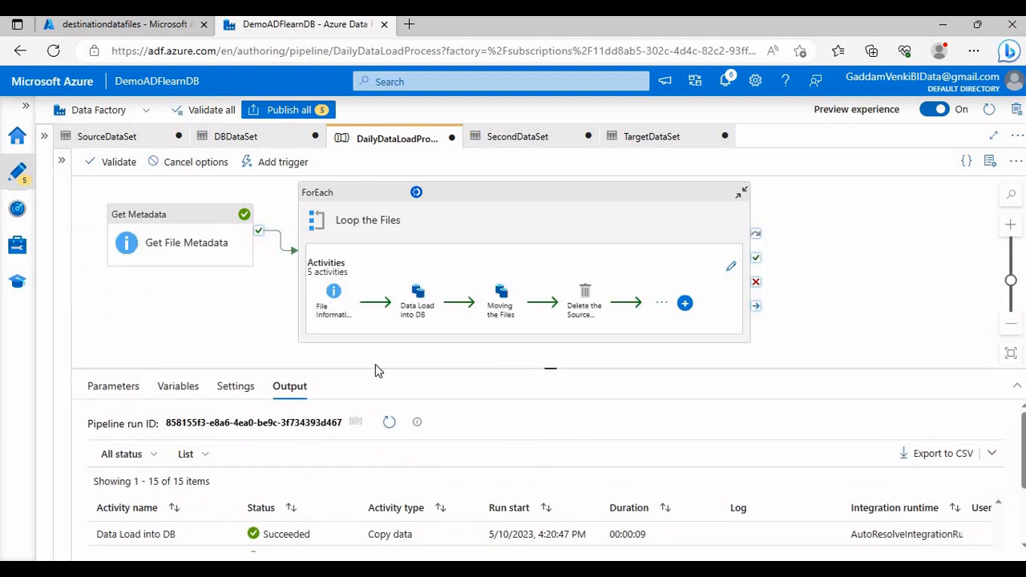
click(424, 238)
click(244, 387)
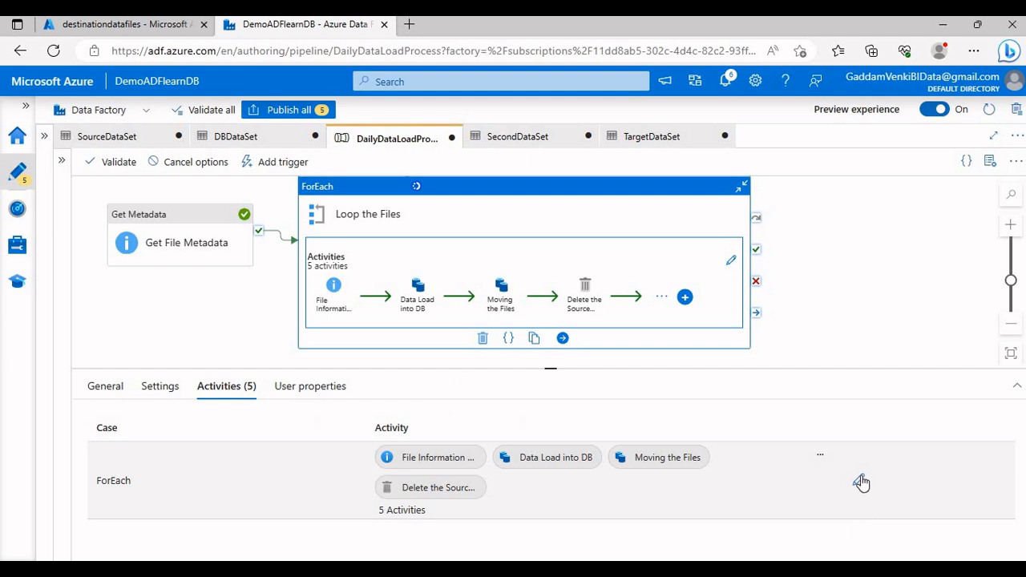
click(859, 481)
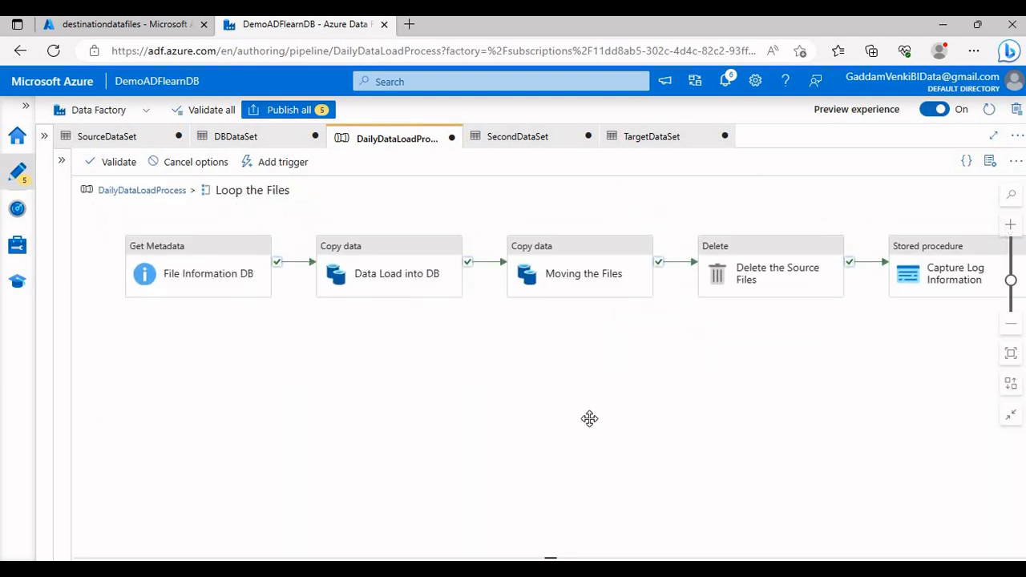
click(138, 191)
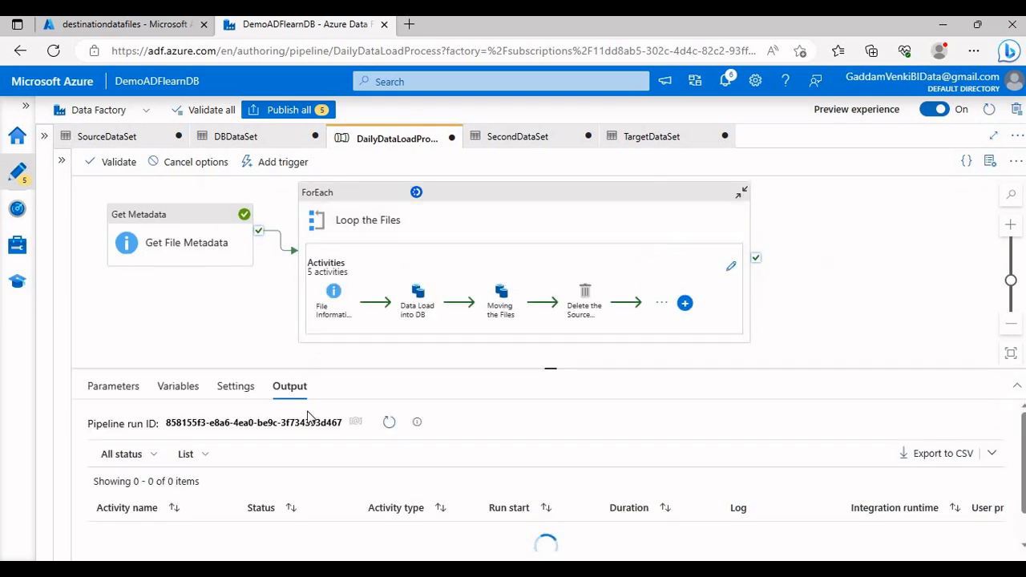
Step: Give the debug output more room, look through the activity runs and refresh their statuses
drag(349, 369, 348, 271)
scroll(324, 471, down, 4)
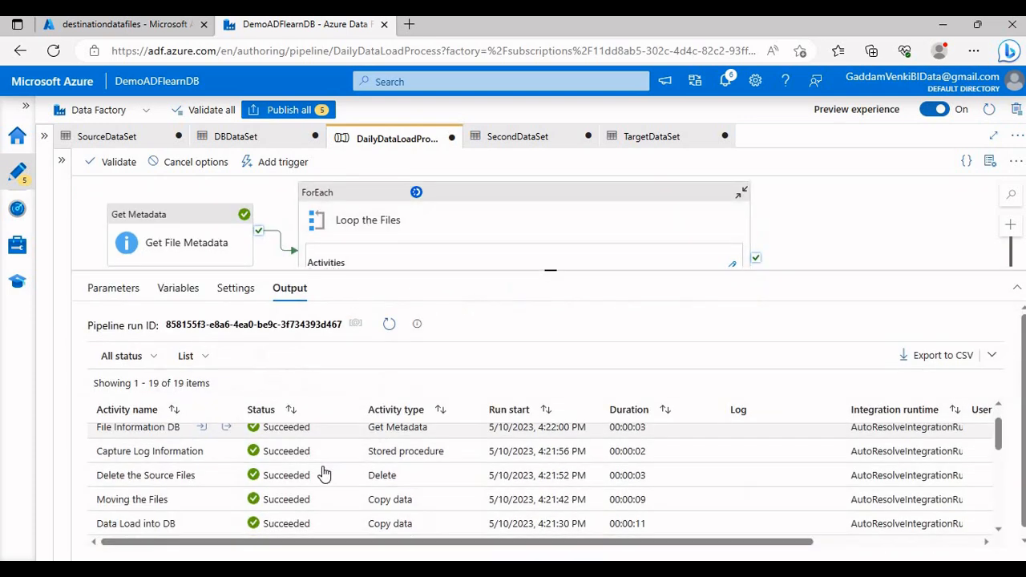
scroll(324, 471, up, 5)
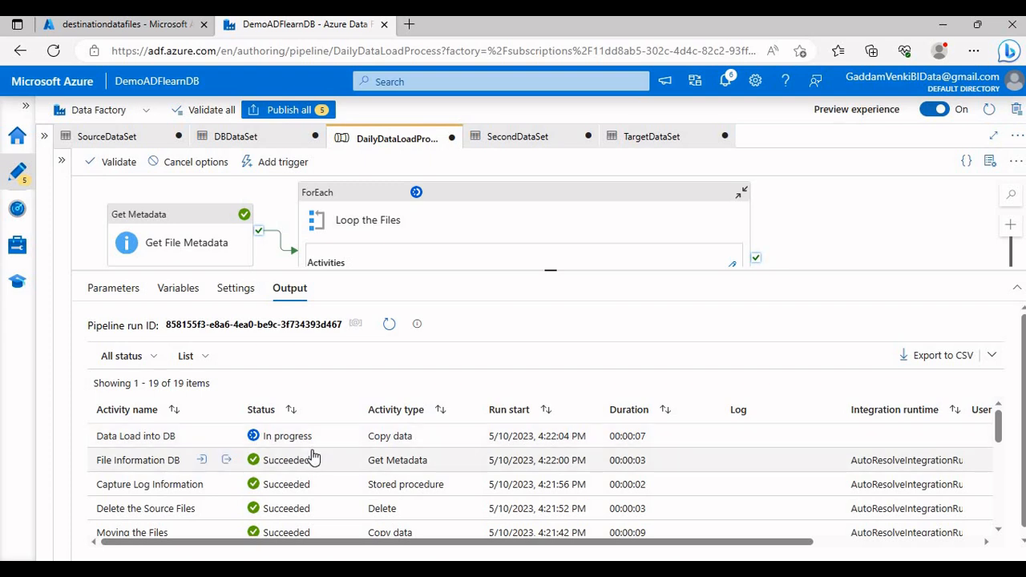
click(389, 324)
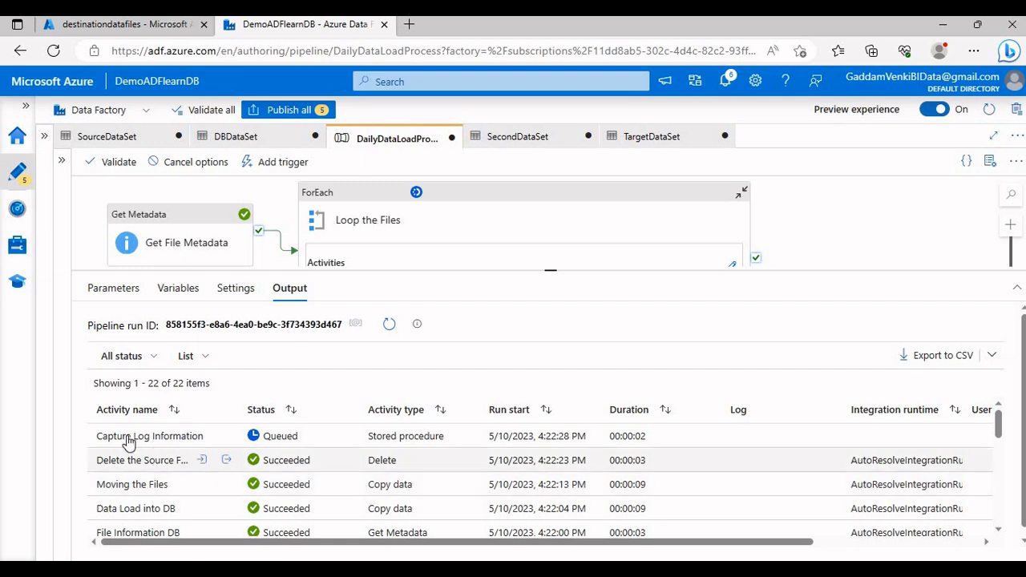
Step: Switch to the Azure portal, refresh the TargetDataFiles_20230510 folder and return to the destinationdatafiles container level
click(129, 32)
click(428, 179)
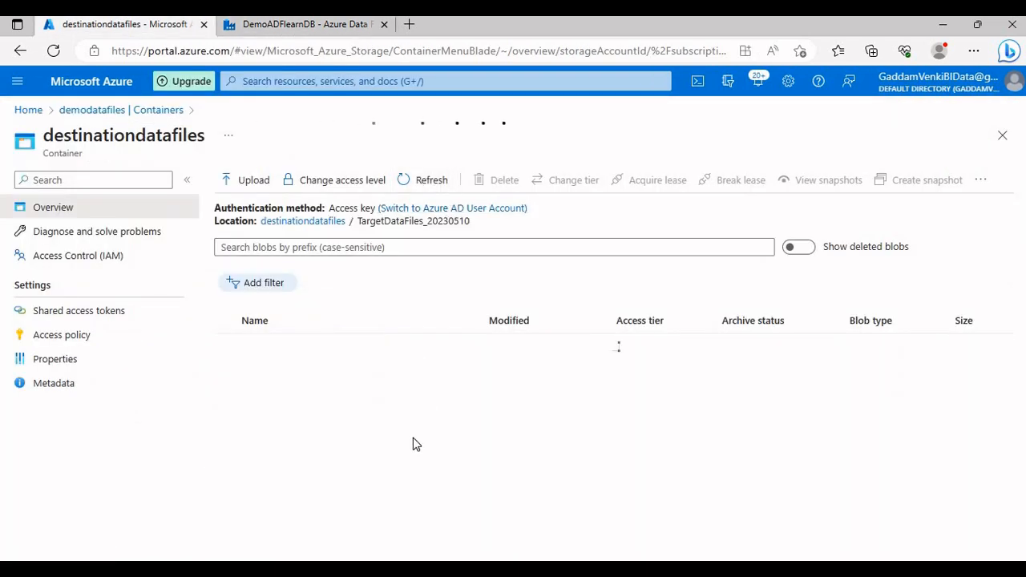
click(301, 222)
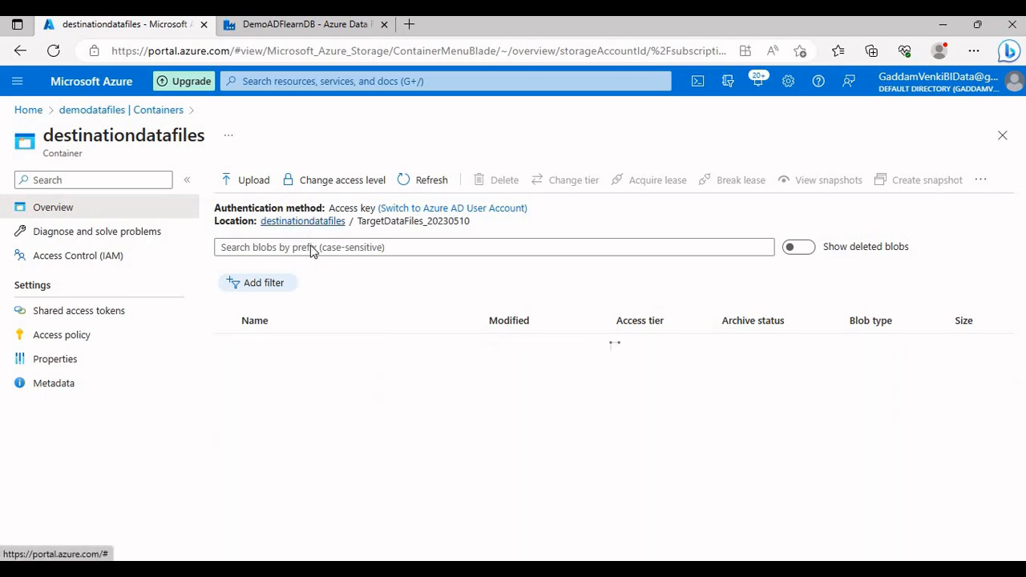